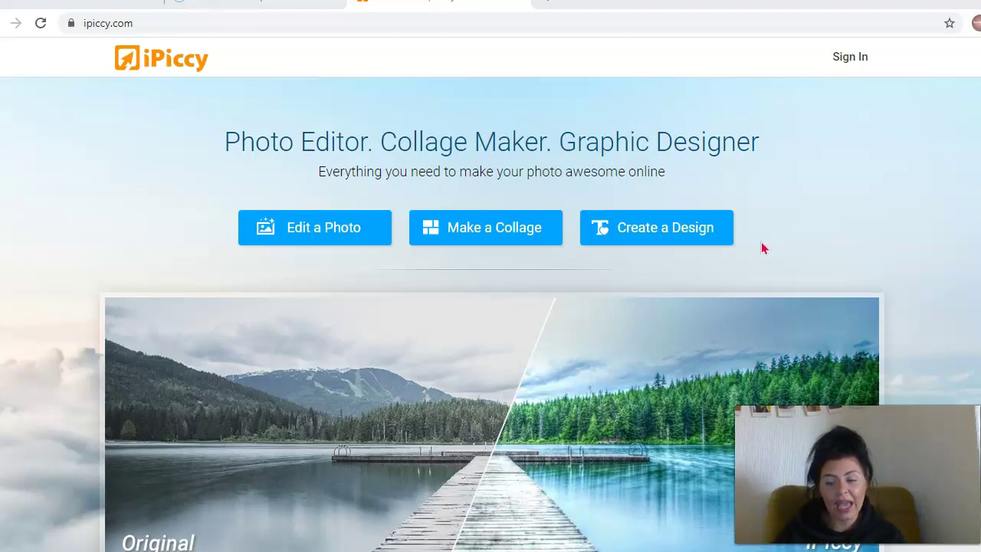
Launch iPiccy's online photo editor from the home page with Edit a Photo
left_click(482, 202)
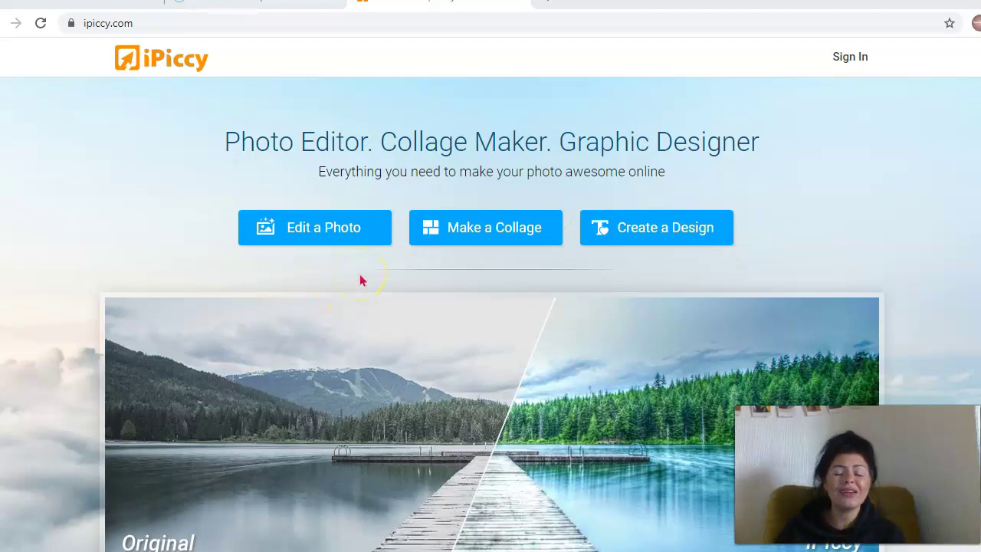
left_click(346, 244)
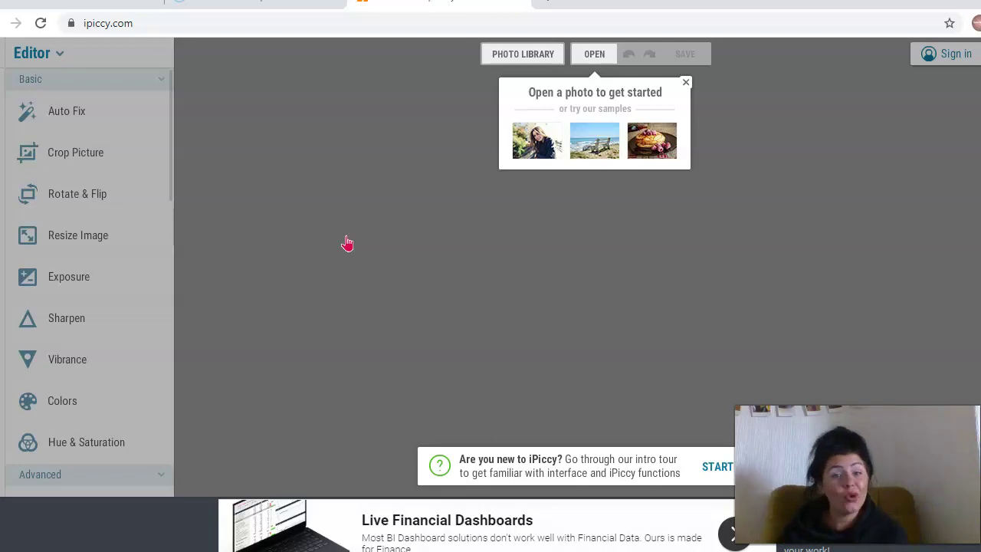
Dismiss the 'Open a photo to get started' popup, leaving an empty editor workspace
left_click(686, 84)
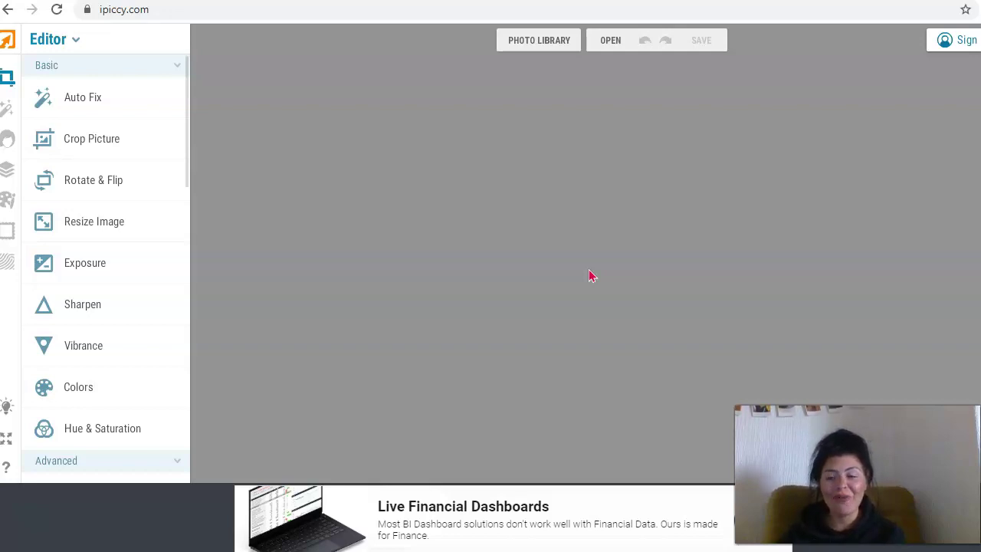
left_click(506, 230)
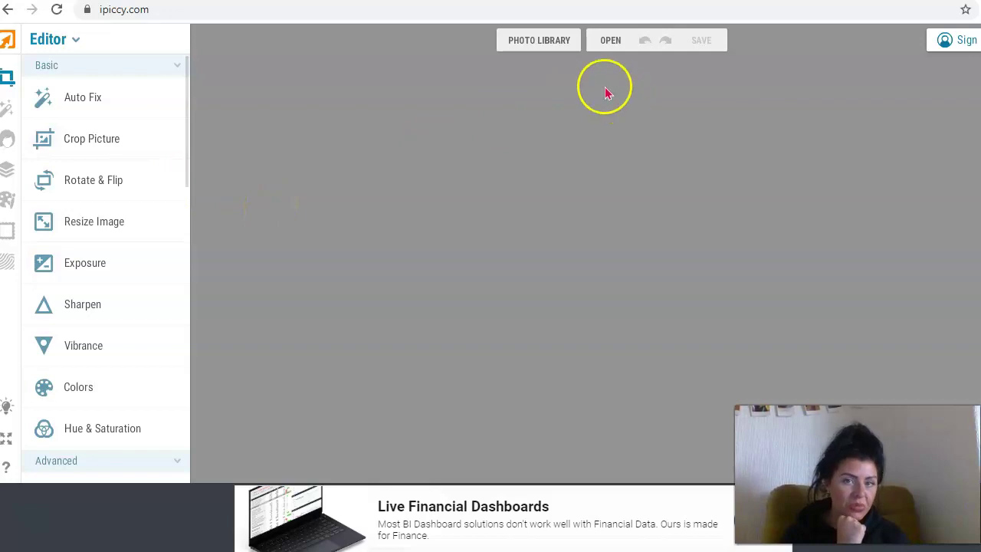
Add woman-holding-a-clapperboard-3582101 from Downloads to the Photo Library and open it for editing
left_click(544, 43)
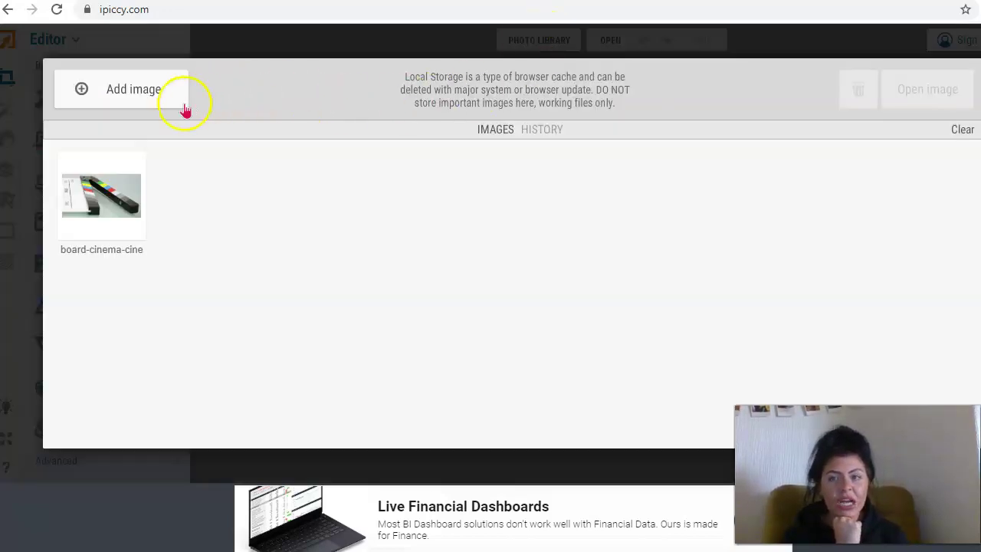
left_click(155, 100)
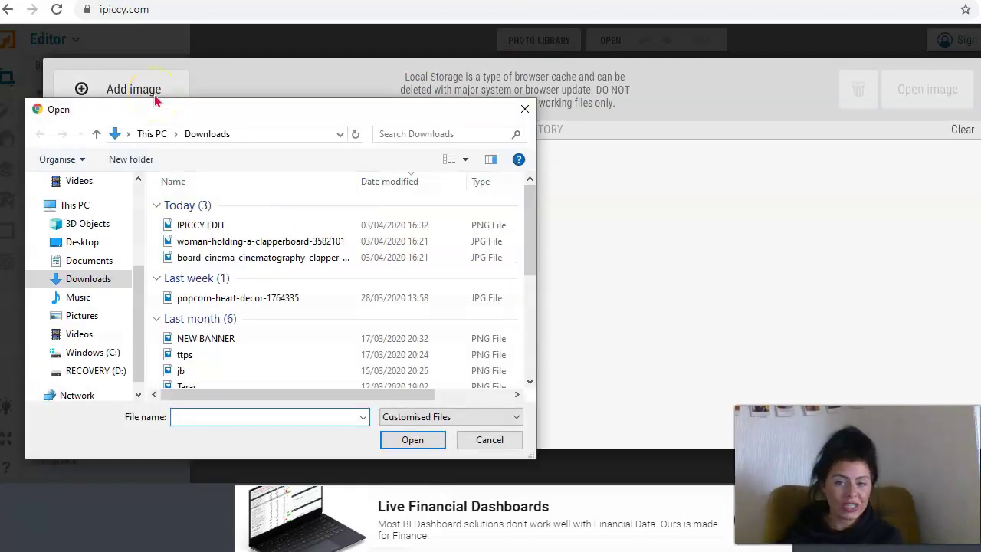
left_click(314, 242)
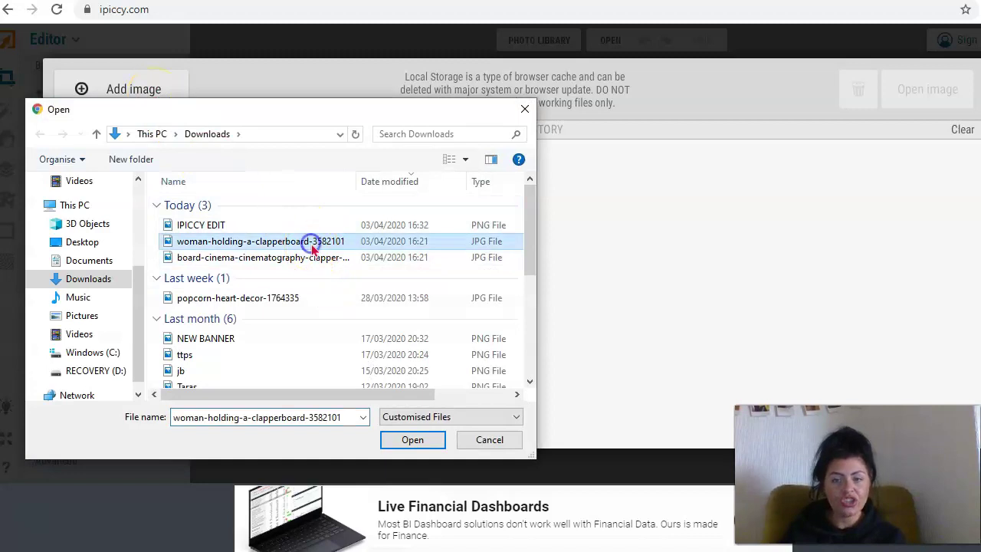
left_click(414, 441)
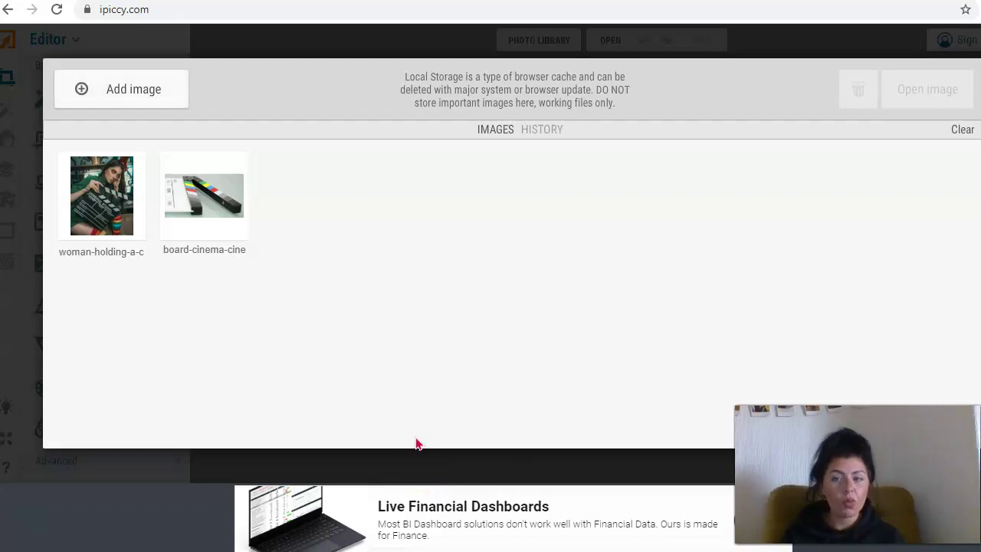
left_click(107, 198)
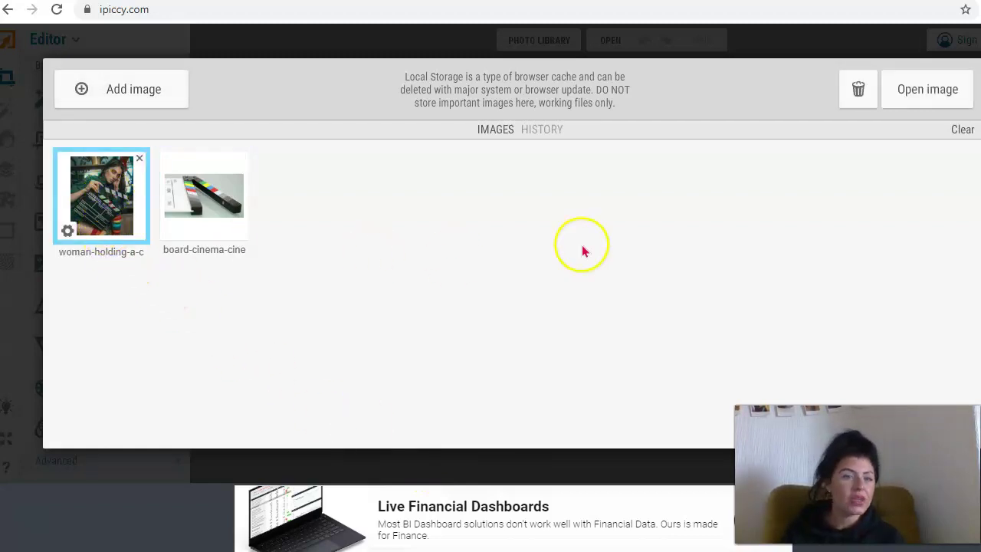
left_click(922, 96)
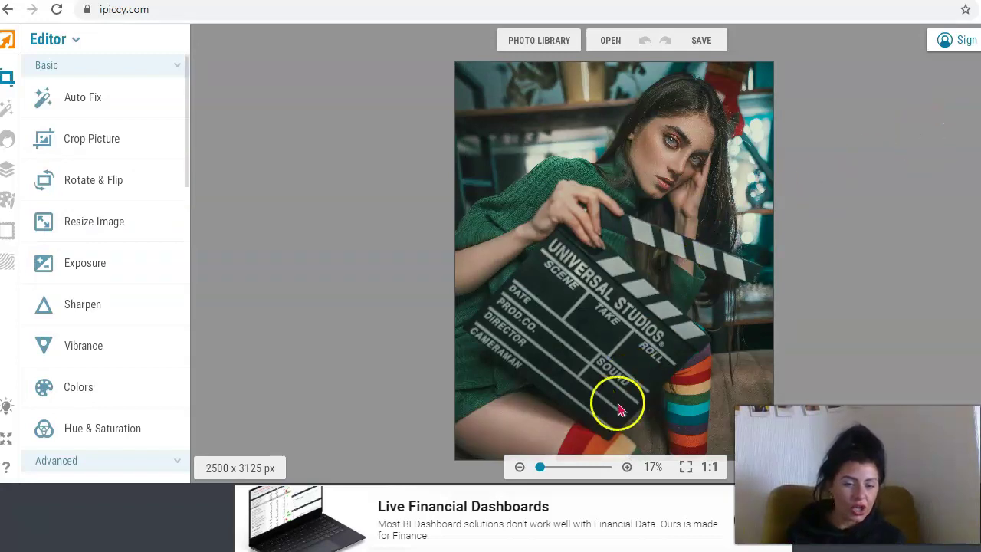
mouse_move(541, 467)
left_mouse_down()
mouse_move(609, 471)
mouse_move(540, 471)
left_mouse_up()
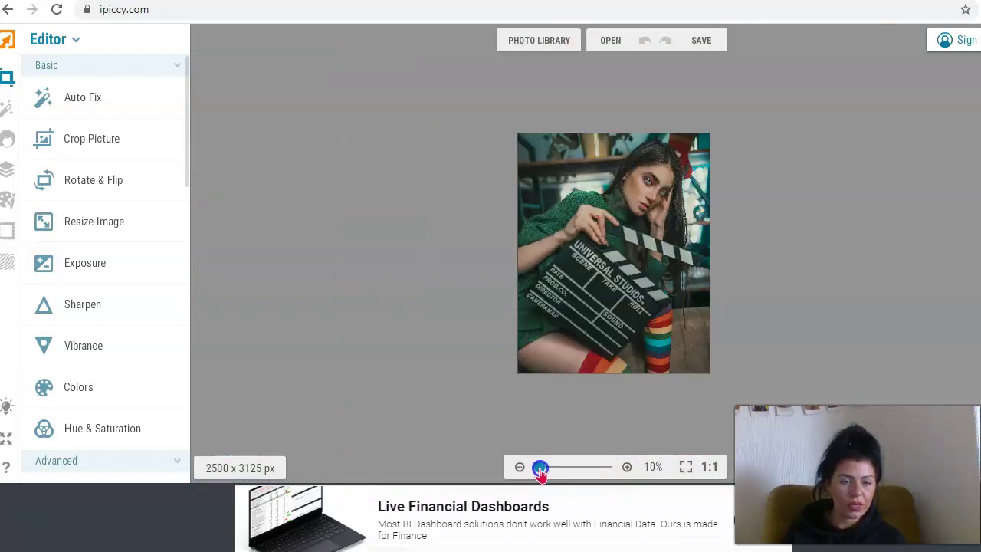
left_click(624, 469)
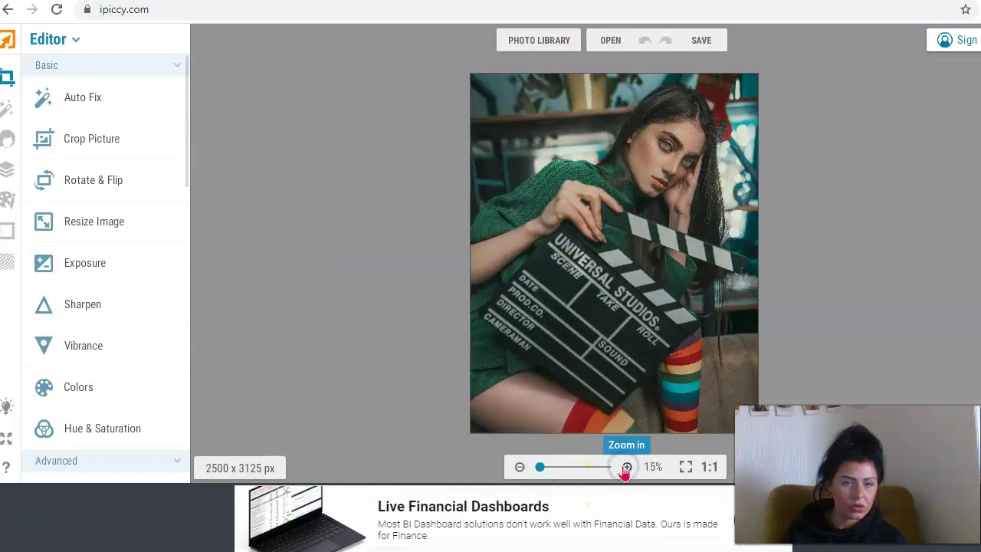
left_click(625, 469)
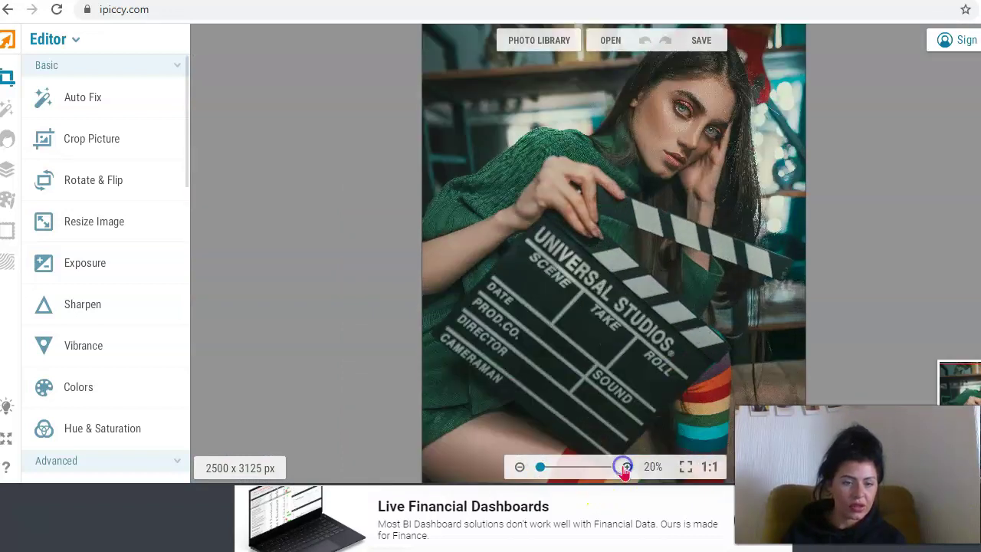
left_click(520, 467)
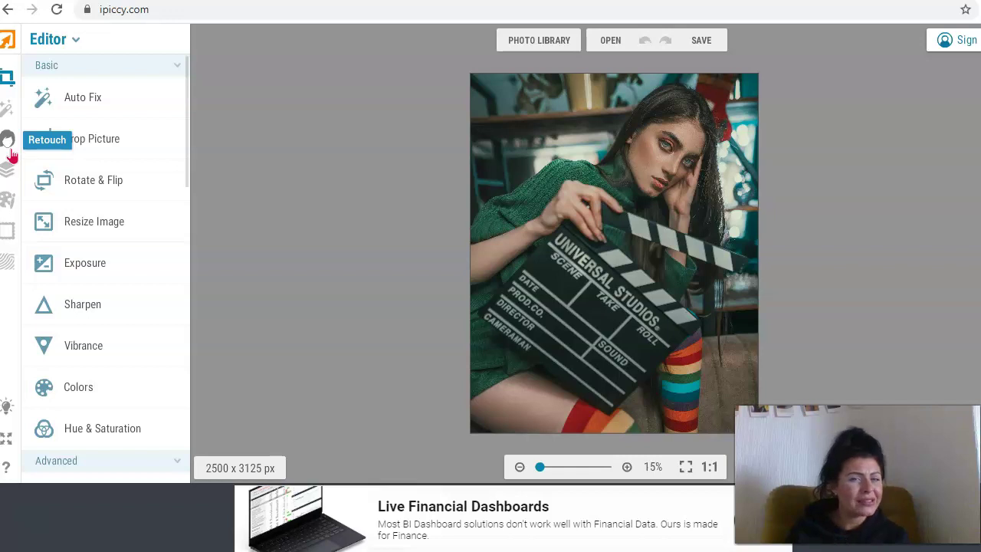
Switch to the retouching tools and scroll through the Advanced retouch list
left_click(8, 141)
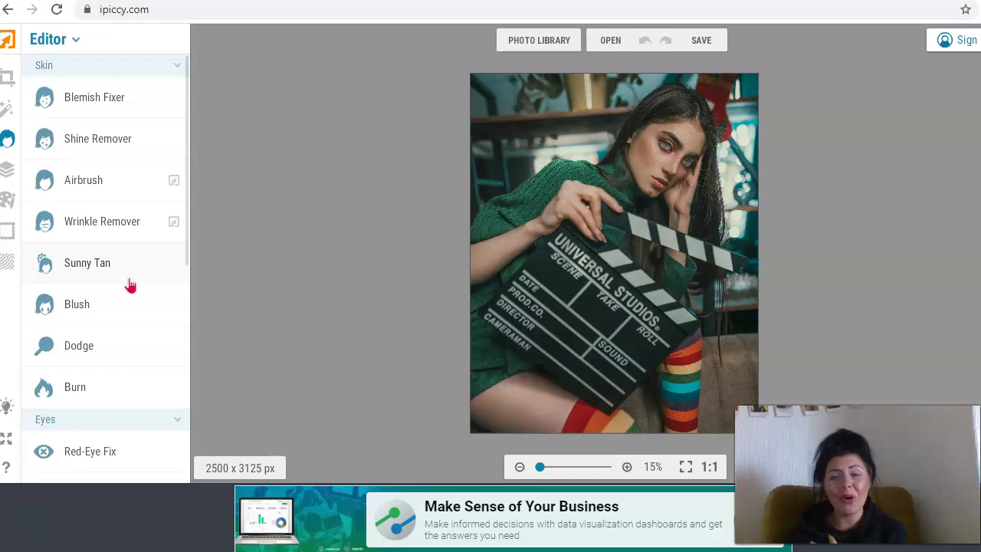
left_click(134, 305)
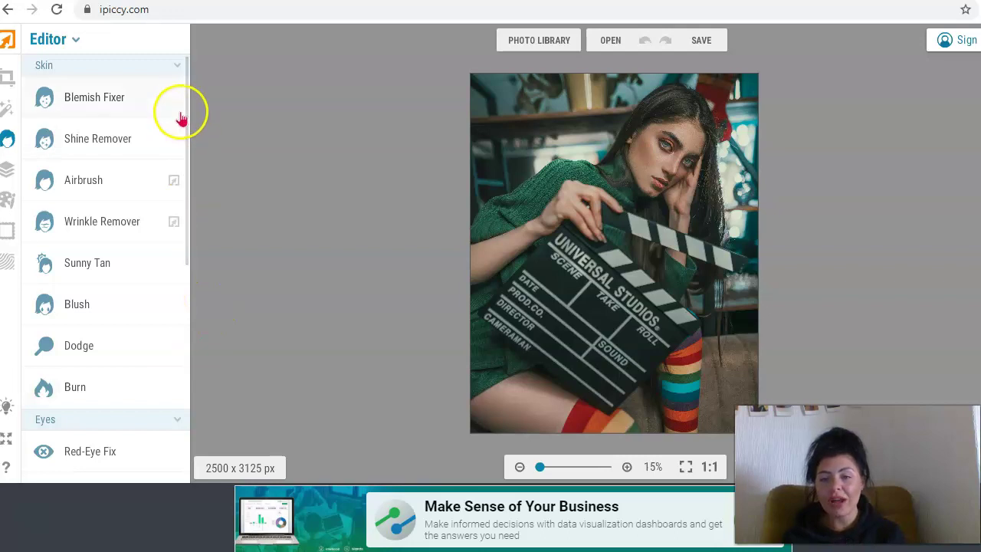
left_click_drag(186, 120, 199, 353)
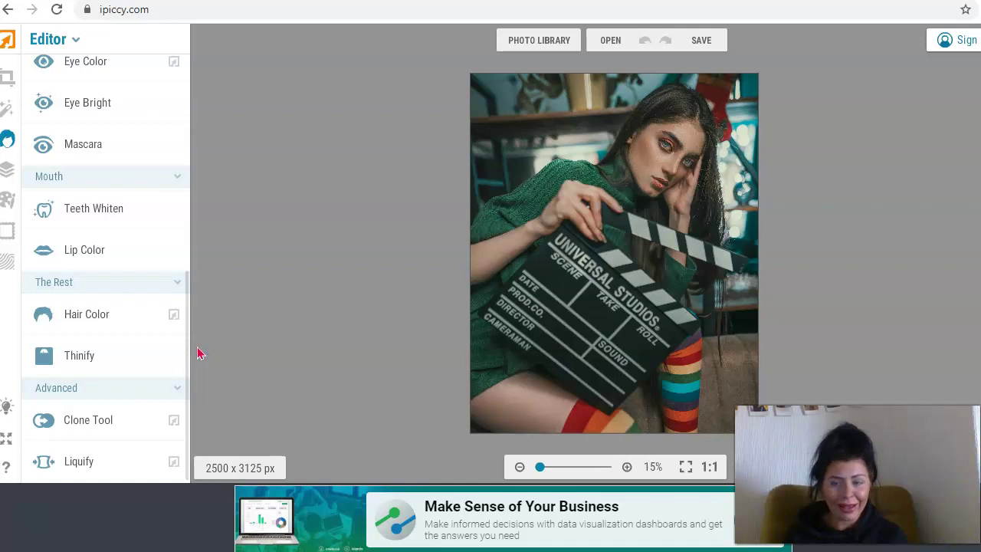
left_click(254, 353)
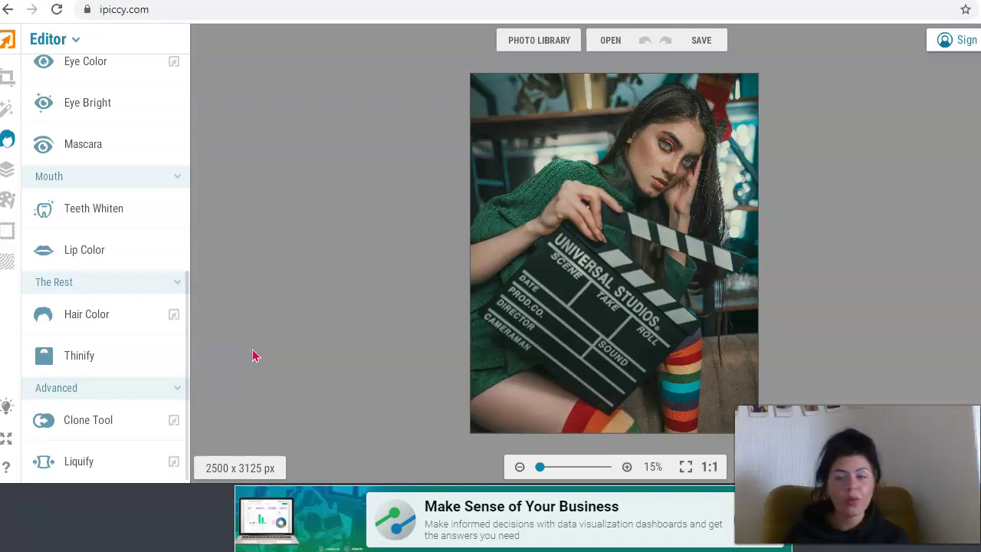
left_click_drag(184, 325, 193, 69)
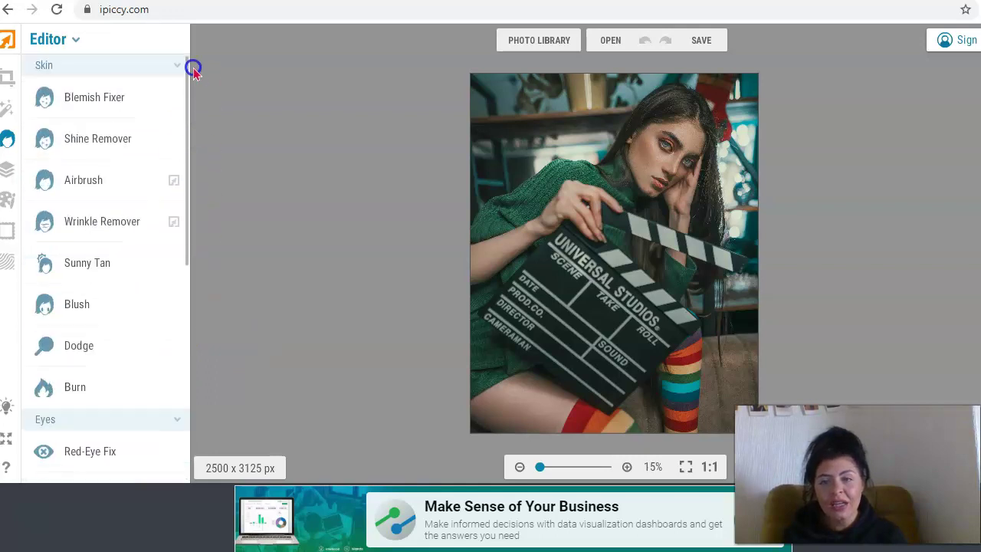
Collapse the skin, eye, mouth, hair-and-body and Advanced retouch sections, then show Basic tools
left_click(162, 65)
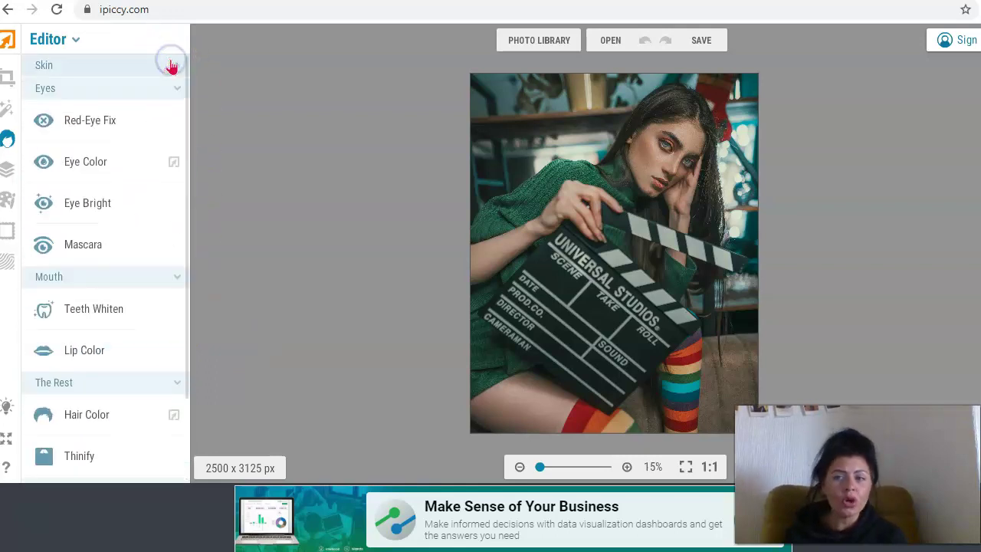
left_click(169, 88)
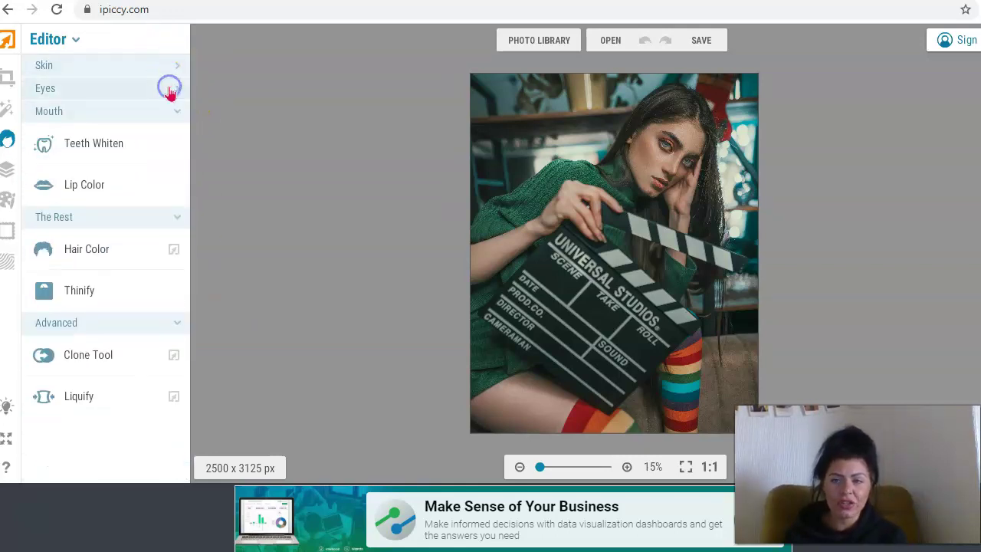
left_click(174, 112)
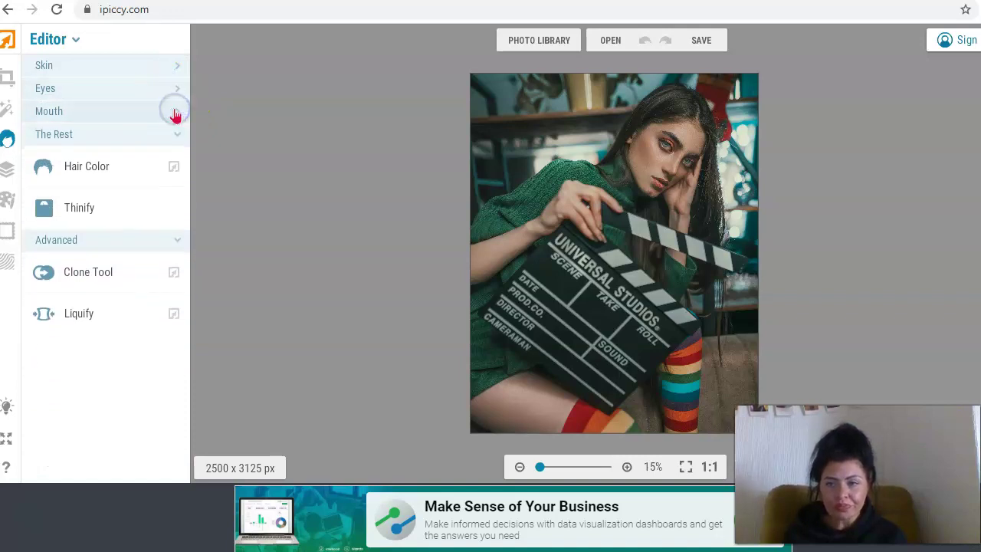
left_click(130, 134)
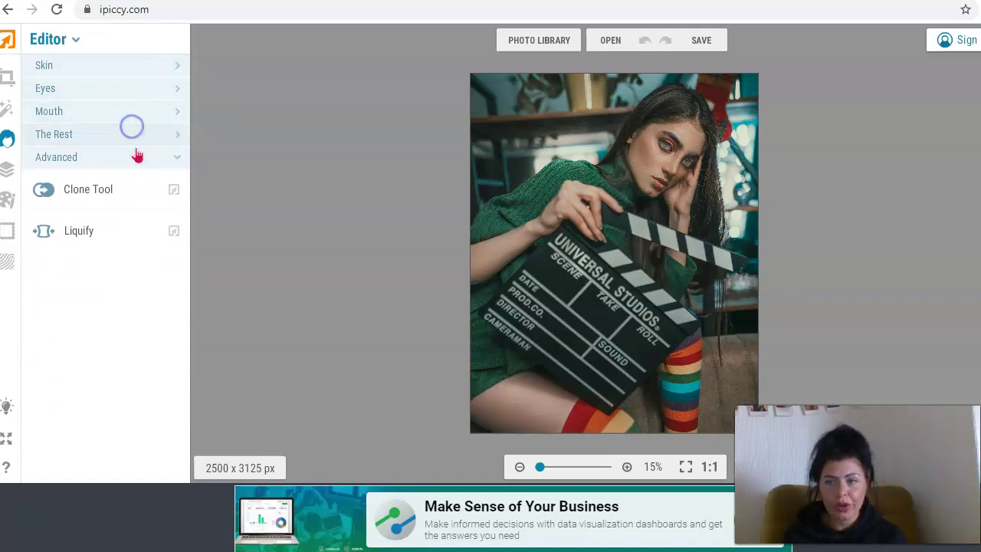
left_click(178, 163)
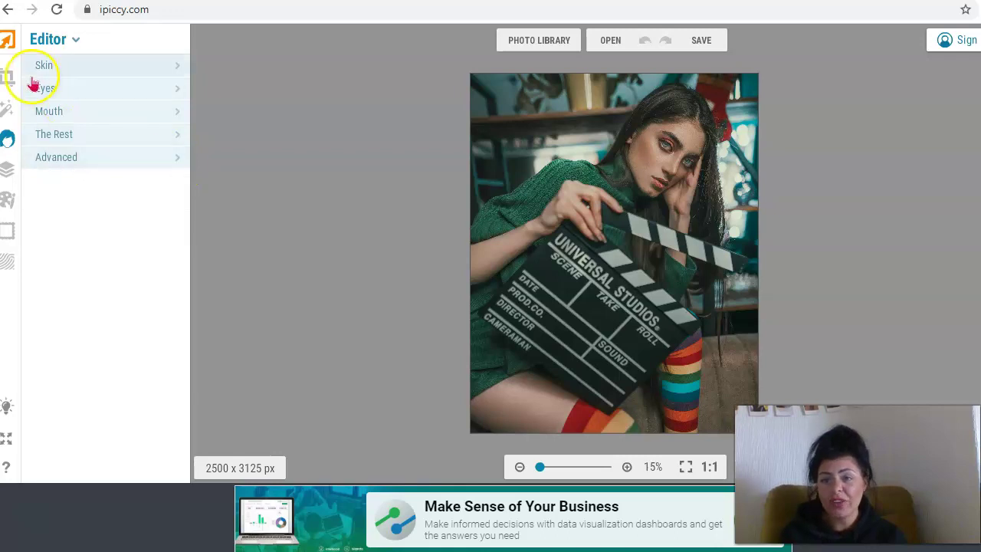
left_click(9, 76)
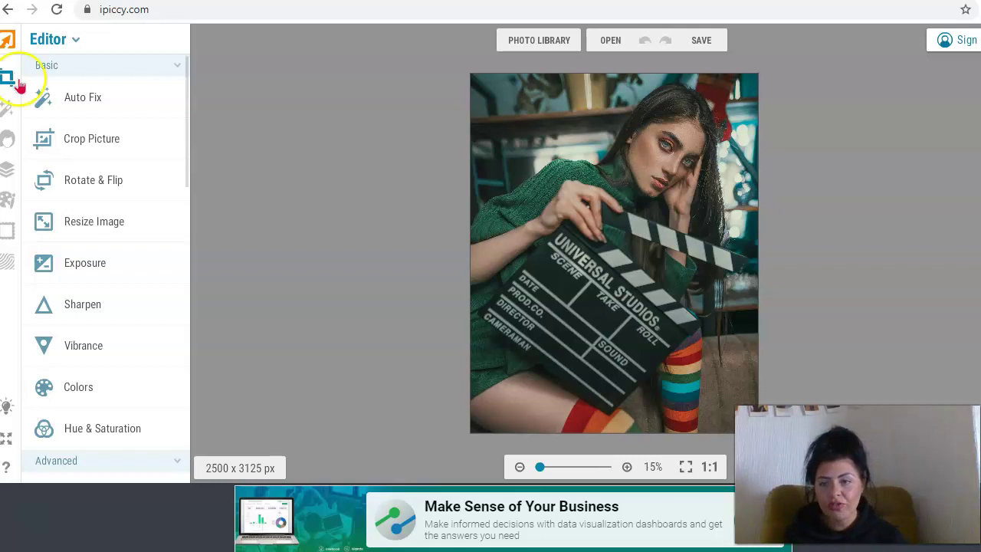
Browse the Layers, Painter and Frames panels, ending on the Textures categories list
mouse_move(189, 166)
left_mouse_down()
mouse_move(193, 220)
mouse_move(208, 58)
left_mouse_up()
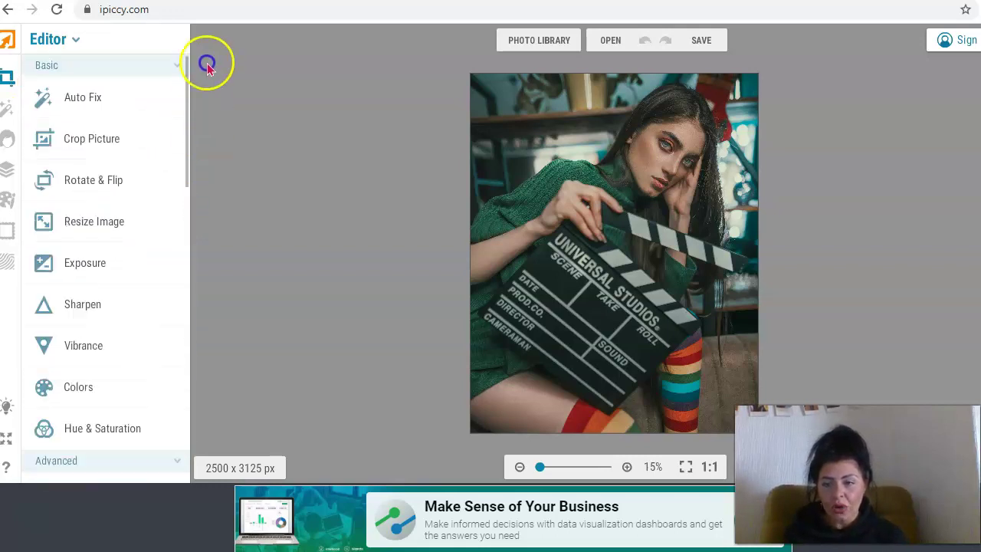
left_click(9, 173)
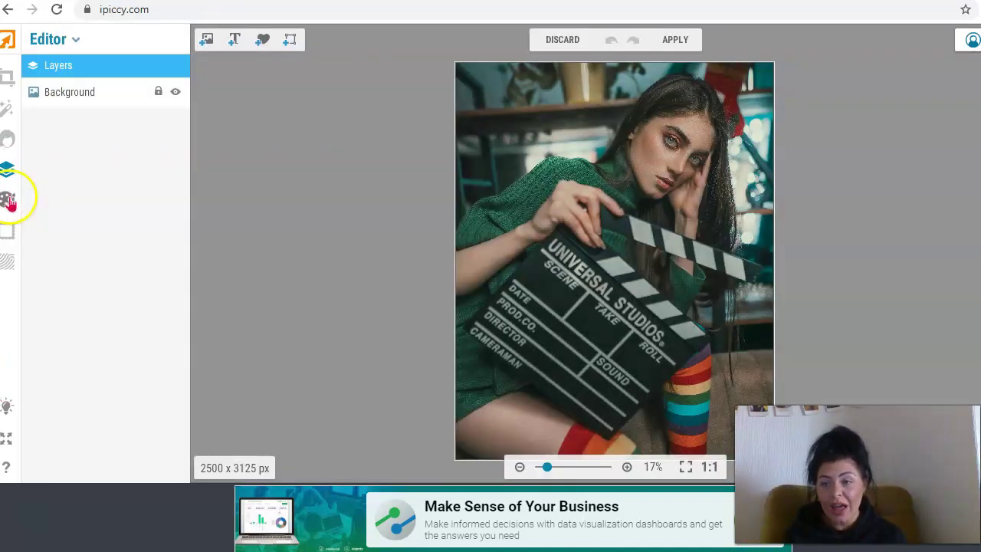
left_click(10, 200)
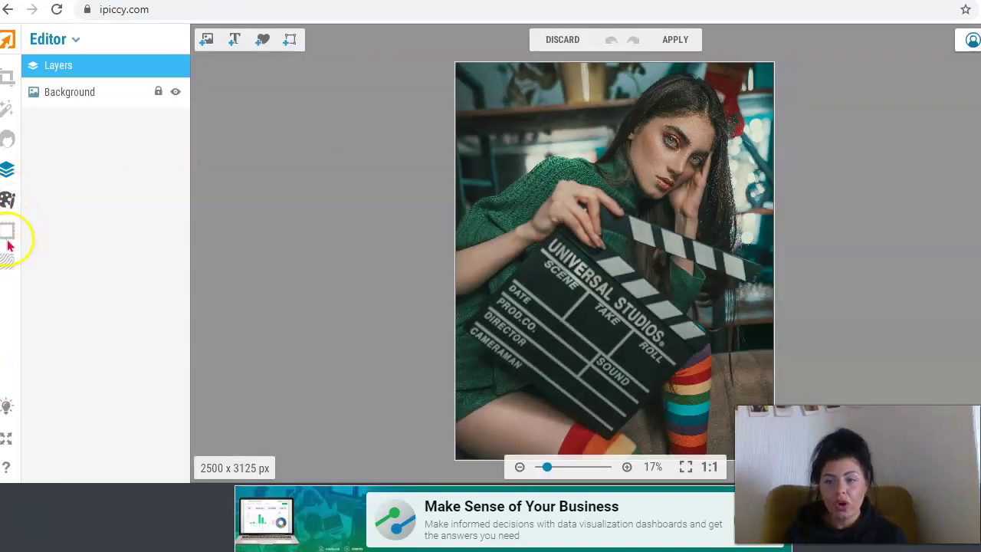
left_click(8, 233)
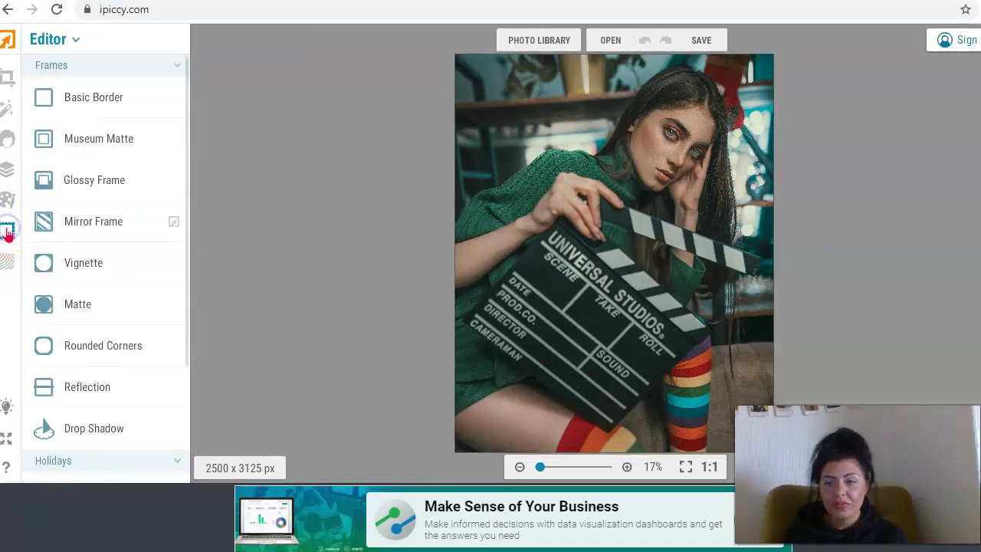
left_click(7, 268)
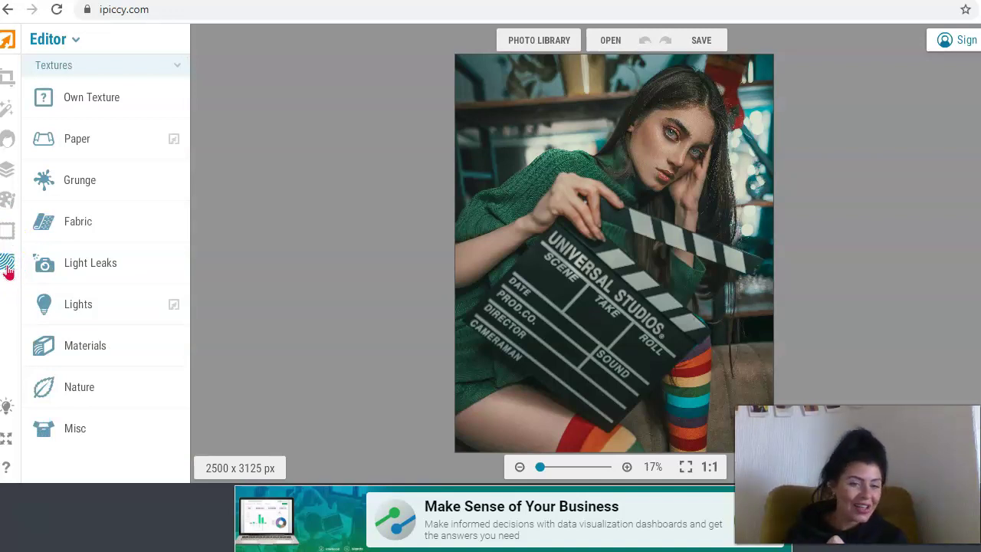
Preview several Grunge textures on the photo, trying a lighter fade on the third
left_click(98, 198)
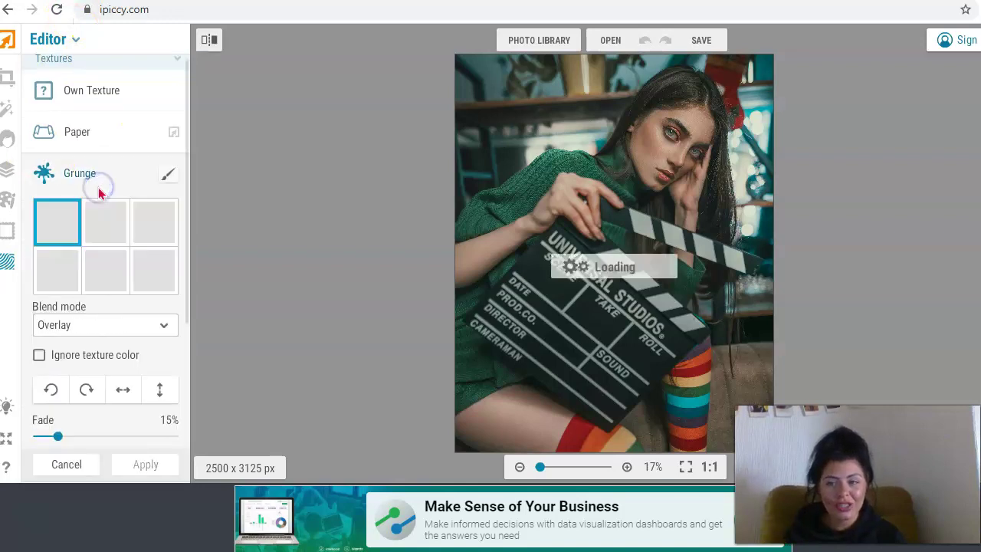
left_click(104, 222)
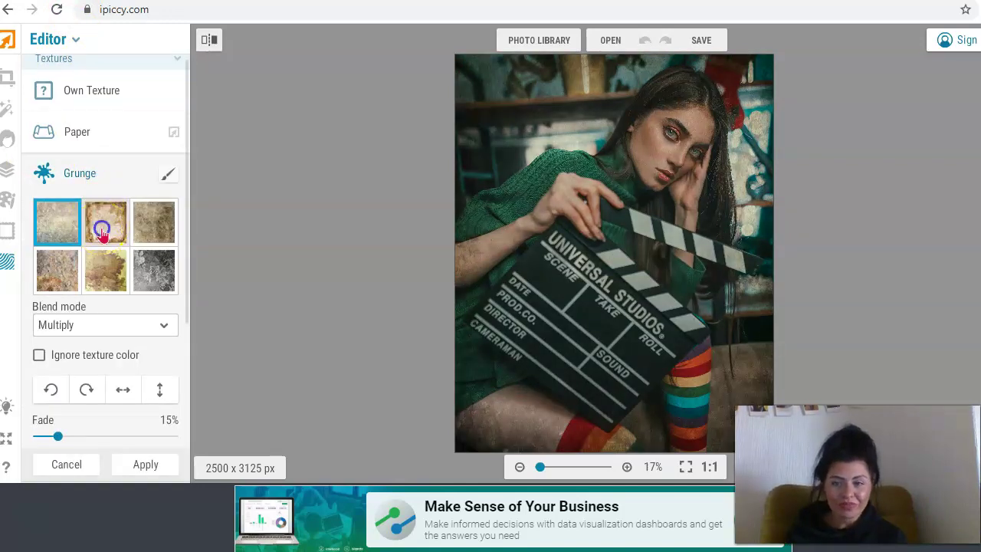
left_click(145, 237)
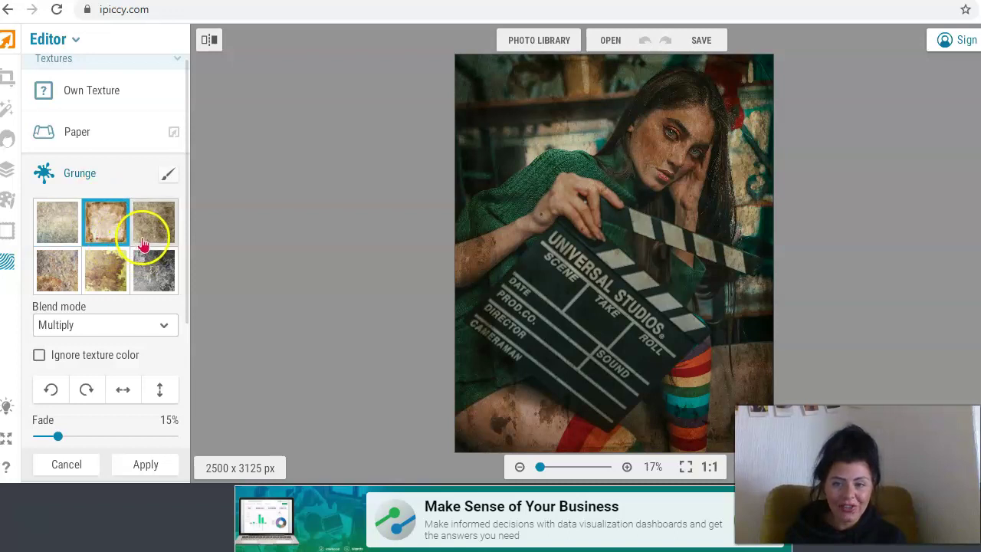
left_click(106, 268)
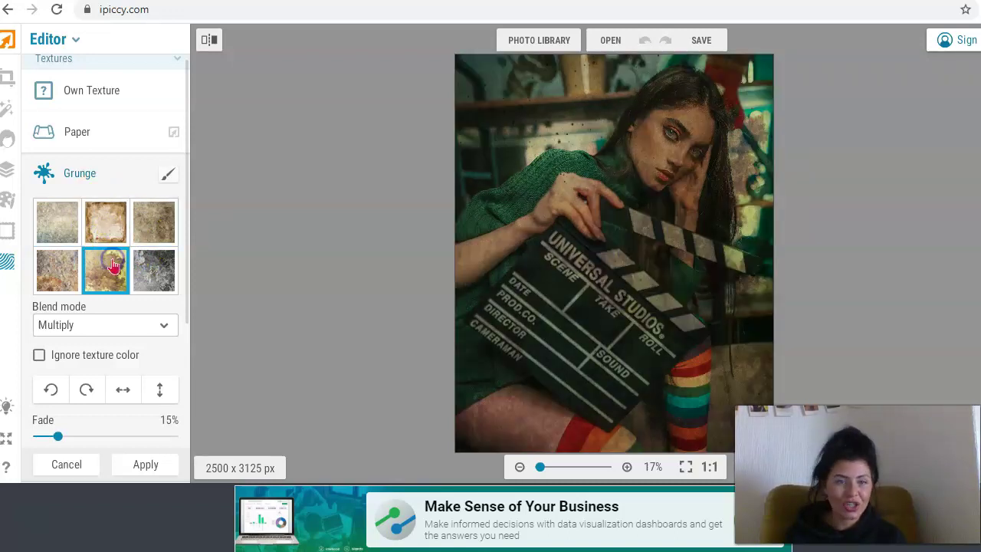
left_click(154, 270)
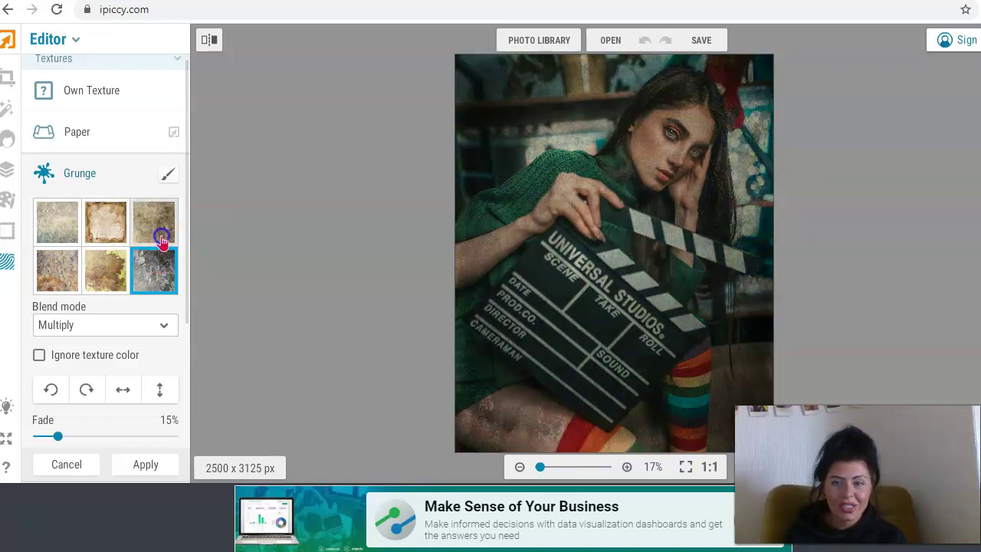
left_click(161, 240)
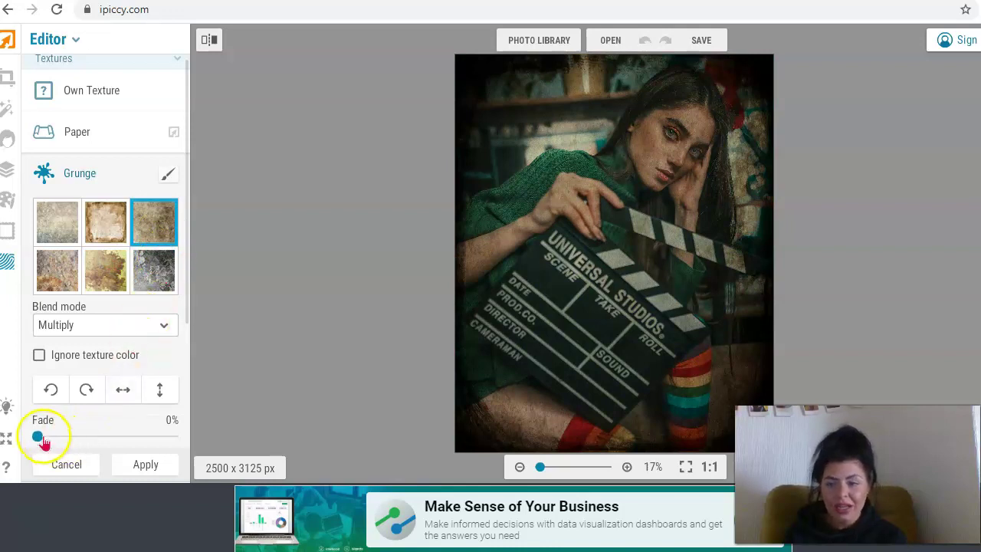
mouse_move(36, 434)
left_mouse_down()
mouse_move(178, 441)
mouse_move(13, 435)
mouse_move(37, 438)
left_mouse_up()
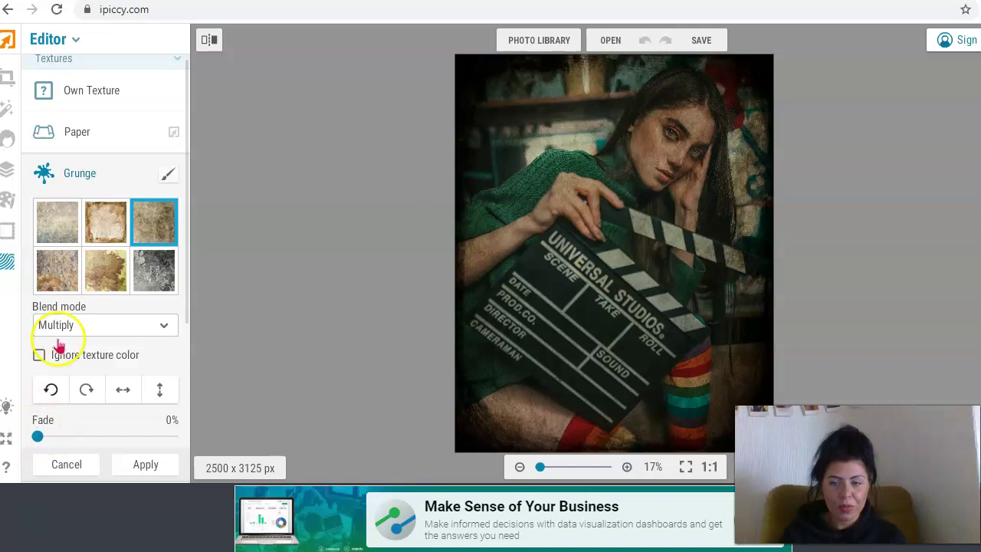
Apply the bottom-left grunge texture in Overlay blend at 0% fade
left_click(105, 288)
left_click(61, 264)
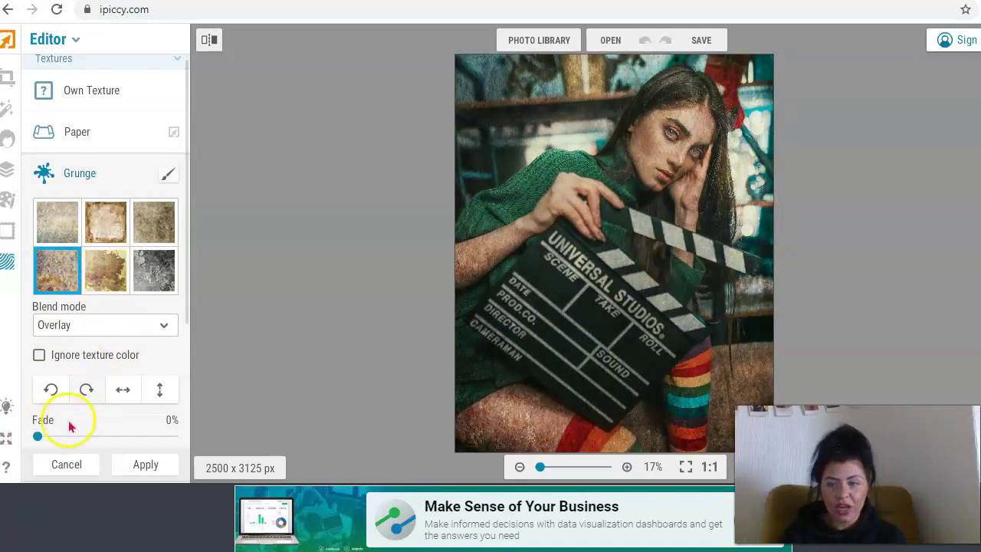
mouse_move(38, 436)
left_mouse_down()
mouse_move(138, 441)
mouse_move(30, 438)
left_mouse_up()
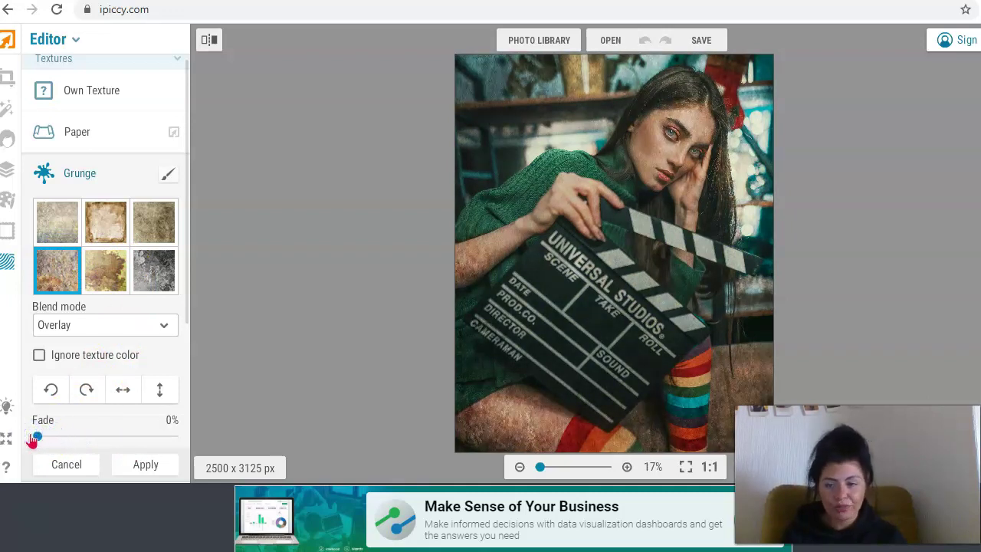
left_click(142, 467)
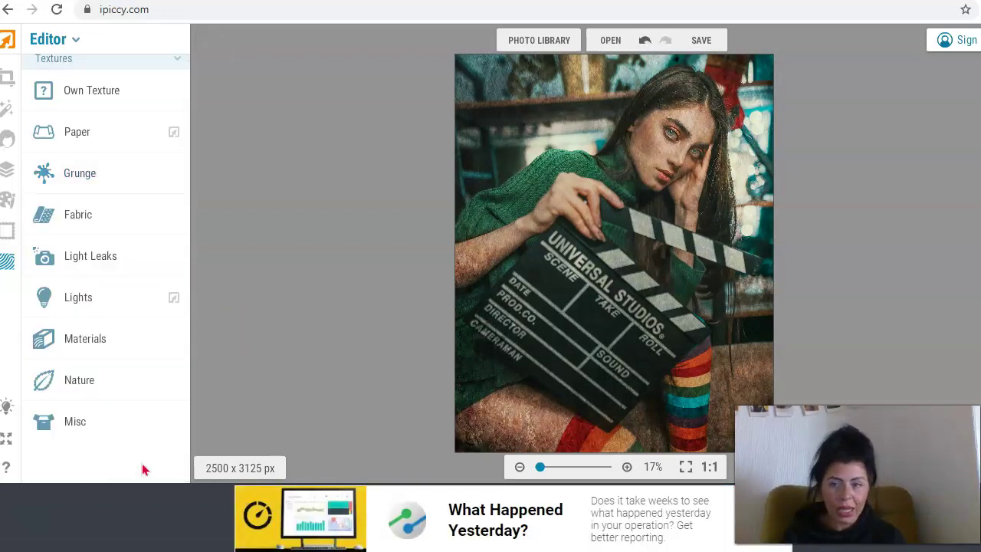
Preview several Light Leaks textures, settling on the red-orange light leak
left_click(98, 260)
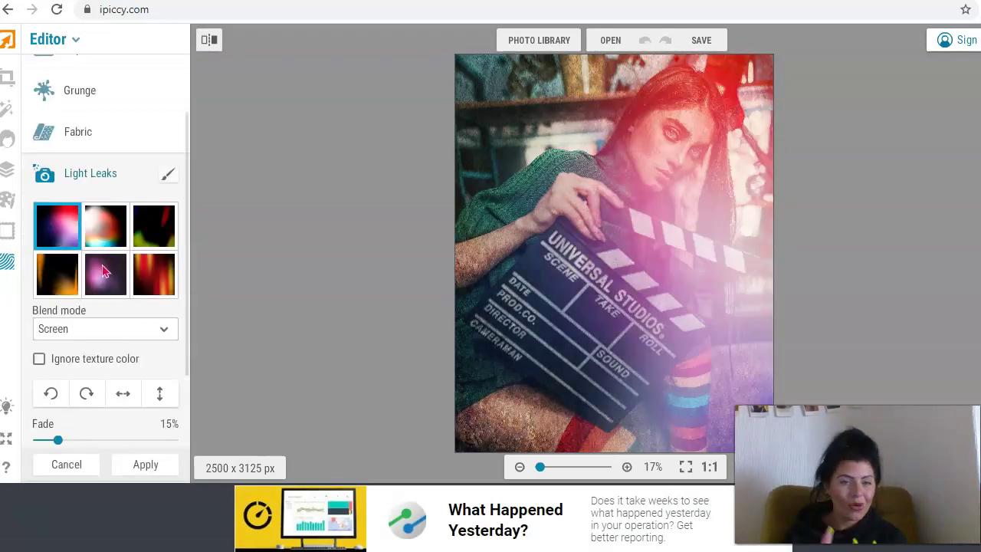
left_click(106, 226)
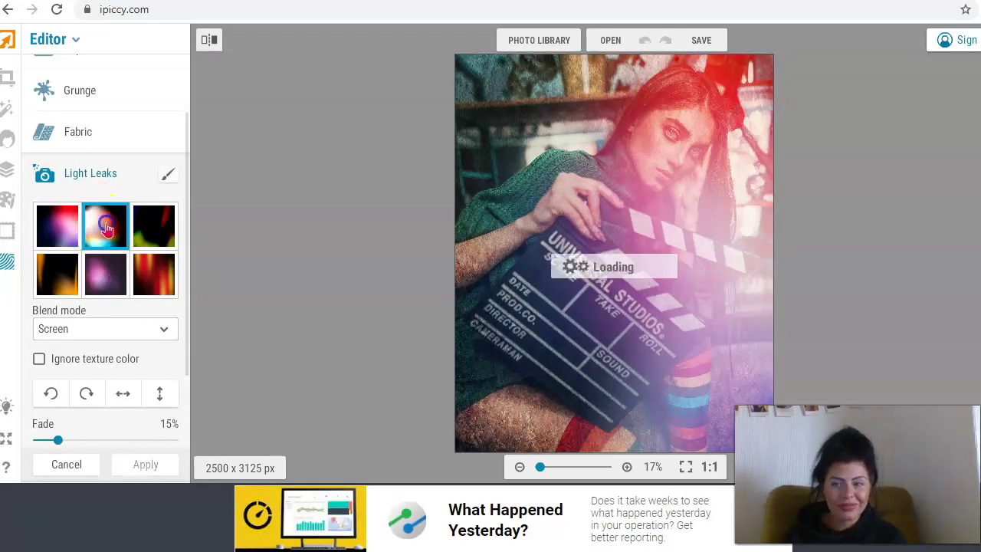
left_click(147, 217)
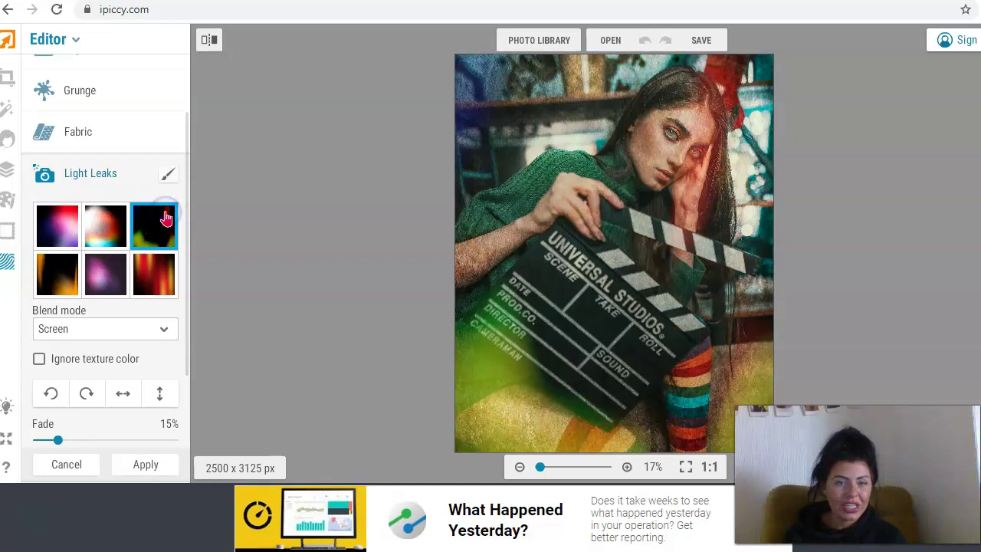
left_click(158, 273)
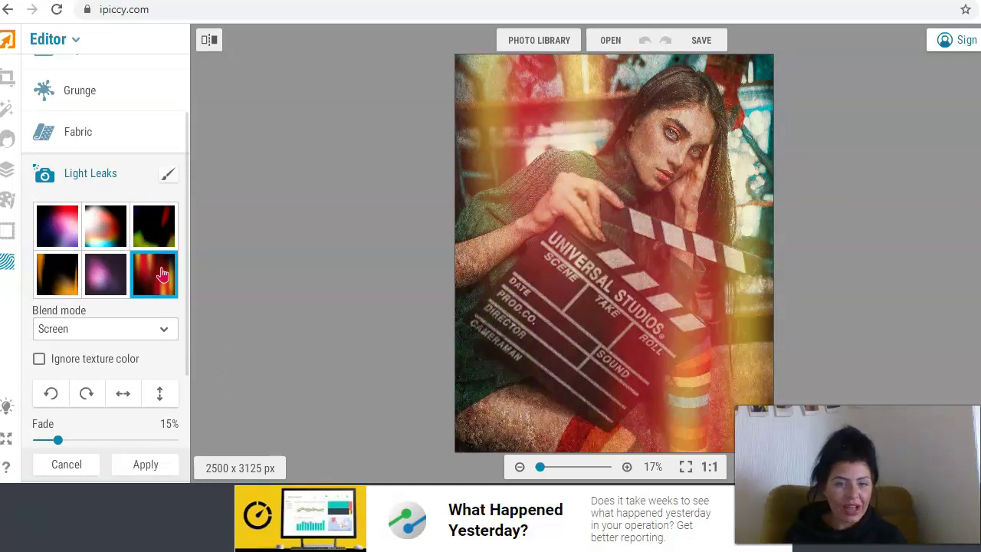
left_click(88, 276)
left_click(67, 282)
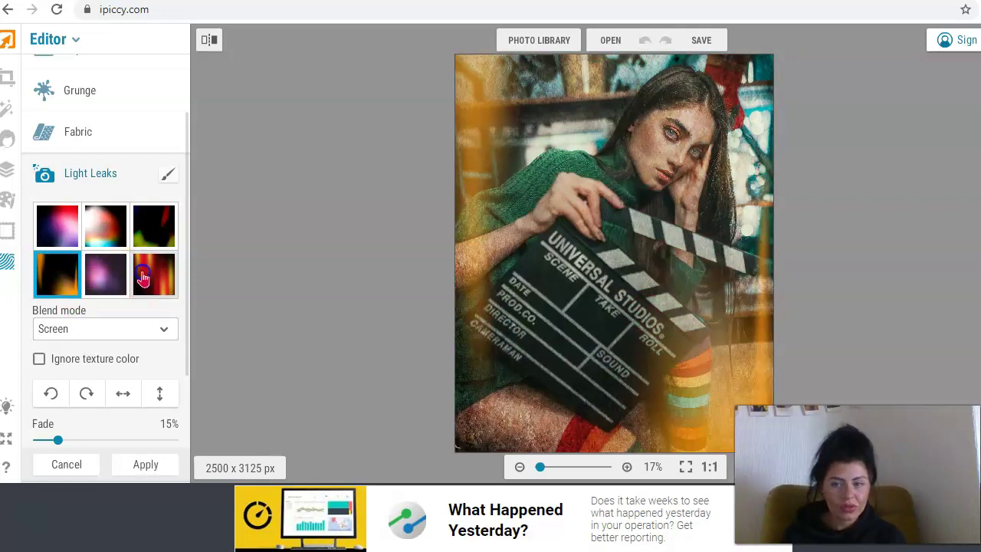
left_click(144, 279)
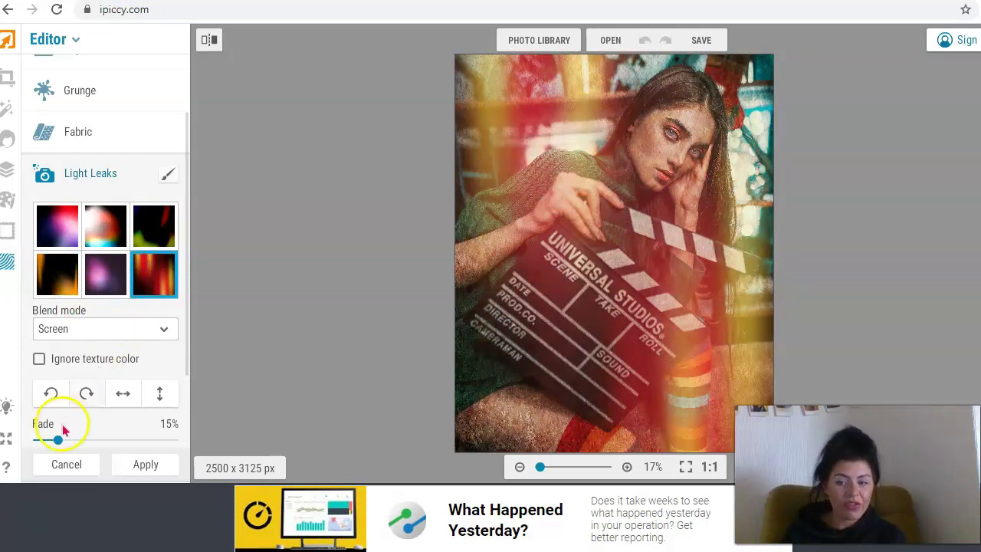
Apply the red-orange light leak in Screen blend at 42% fade
left_click_drag(58, 440, 37, 440)
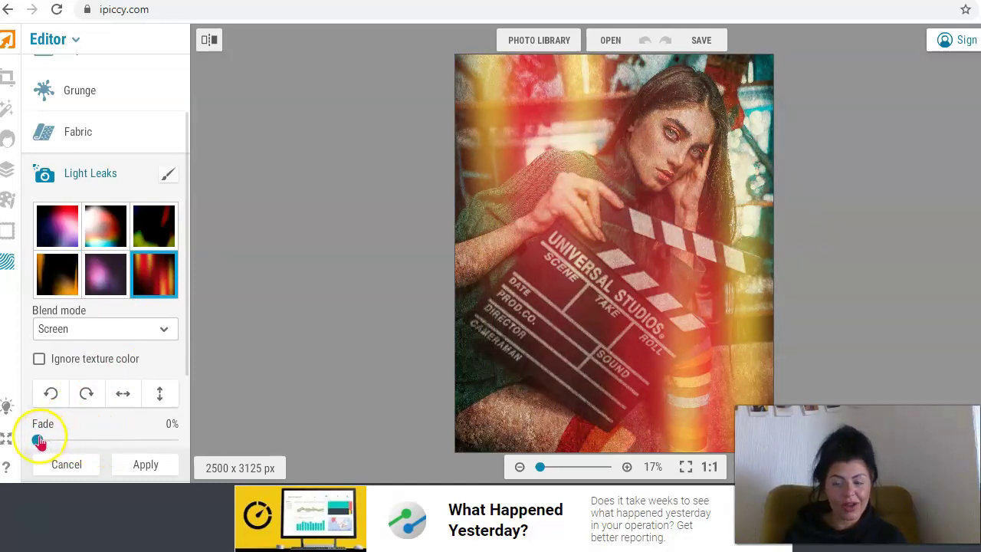
left_click_drag(39, 442, 100, 452)
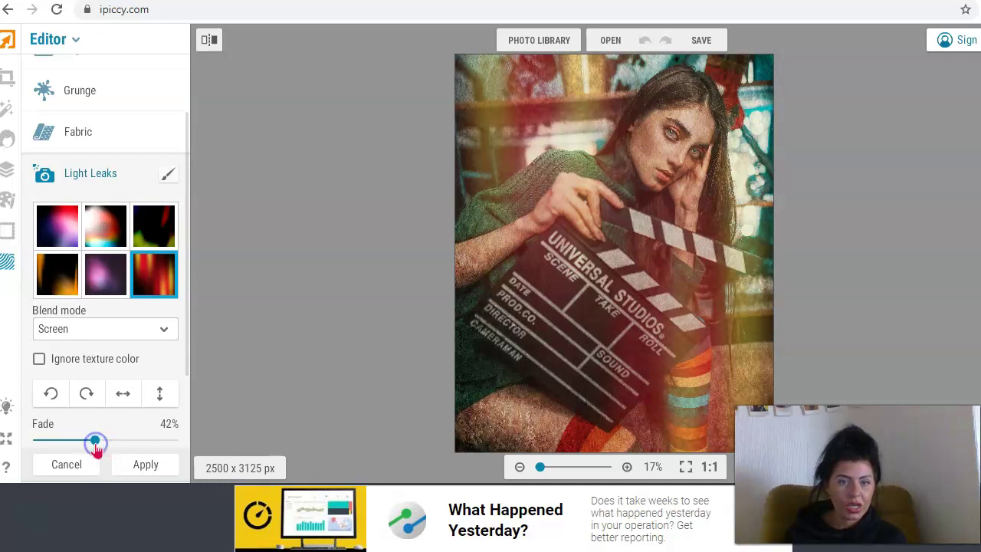
left_click(495, 414)
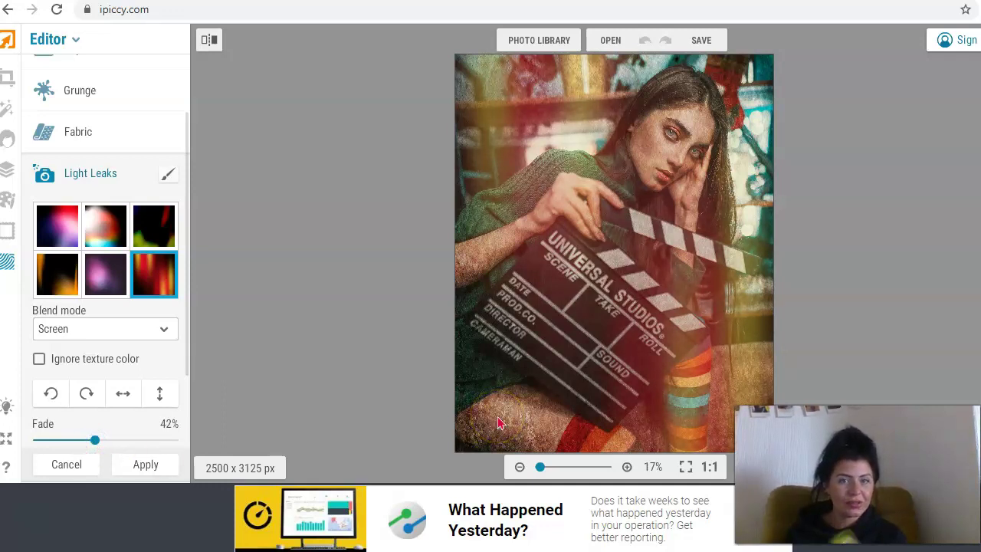
left_click(145, 465)
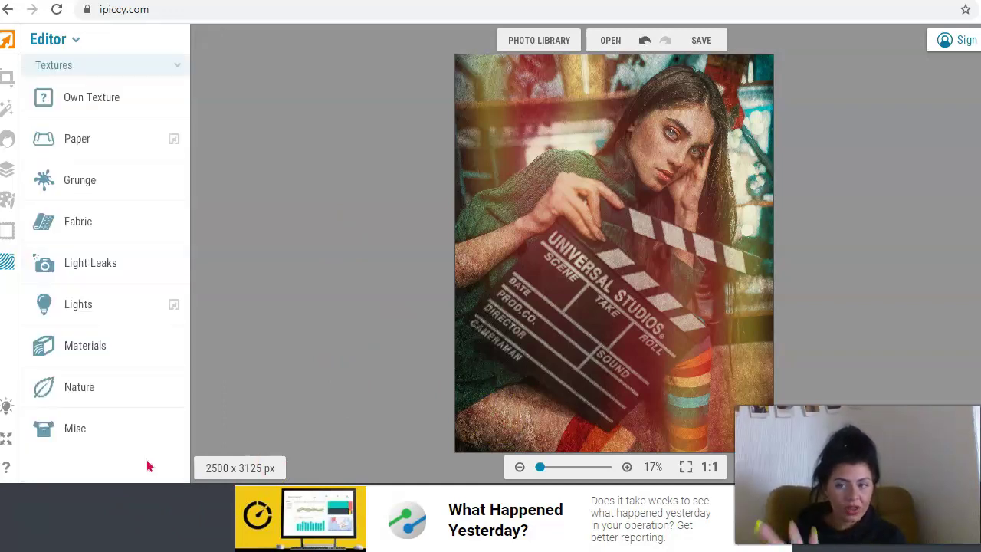
Try several Fabric textures, then apply the woven bottom-middle one in Overlay at about 22% fade
left_click(109, 221)
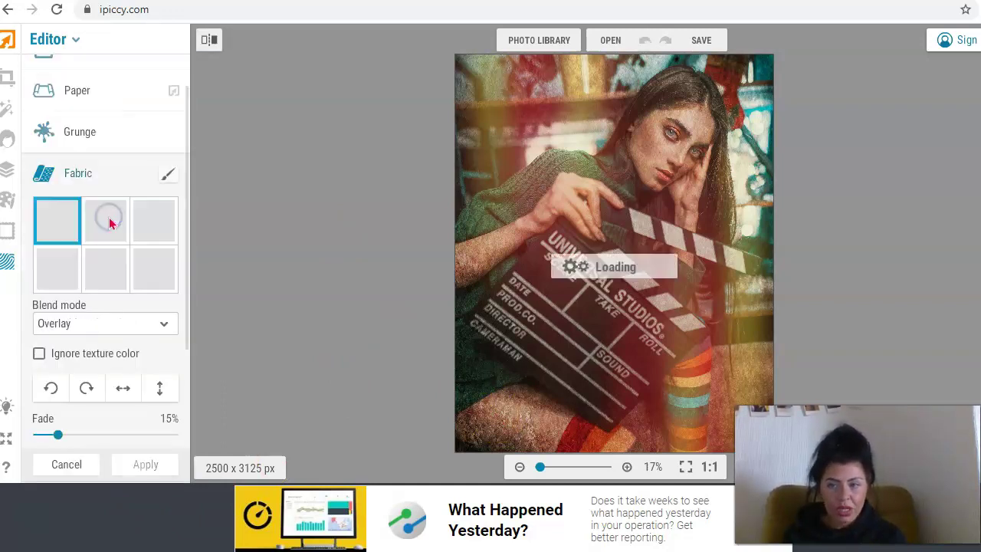
left_click(108, 230)
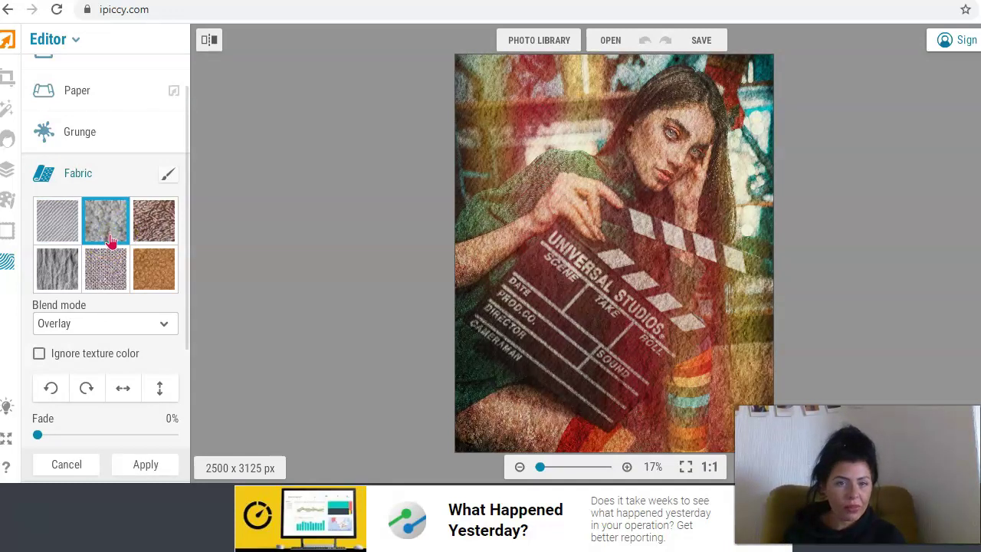
left_click(146, 228)
left_click(152, 268)
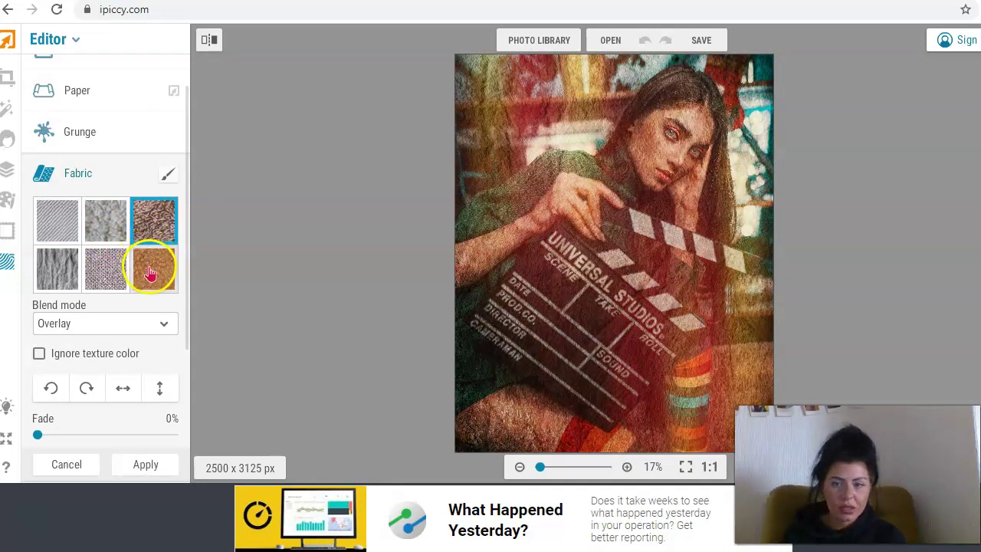
left_click(117, 280)
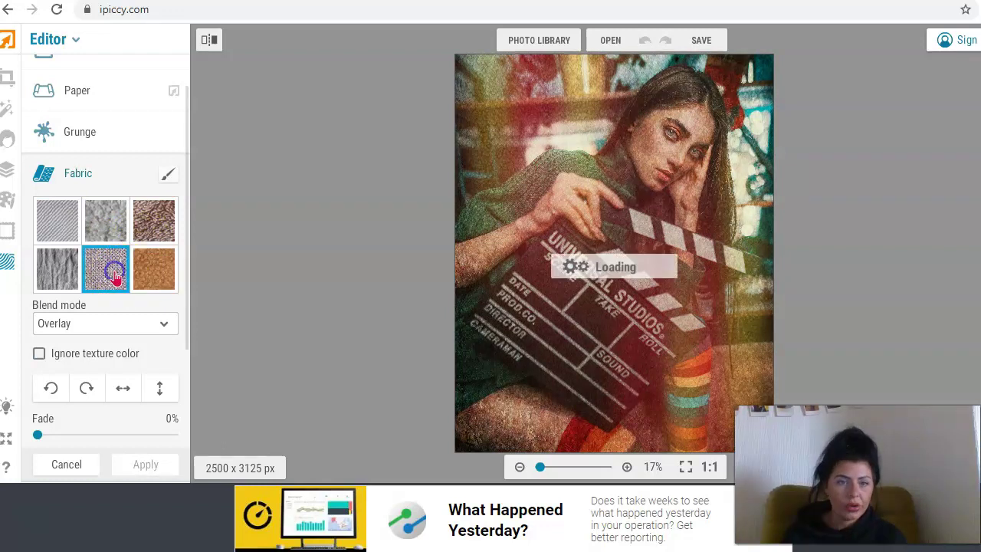
left_click(60, 264)
left_click(95, 264)
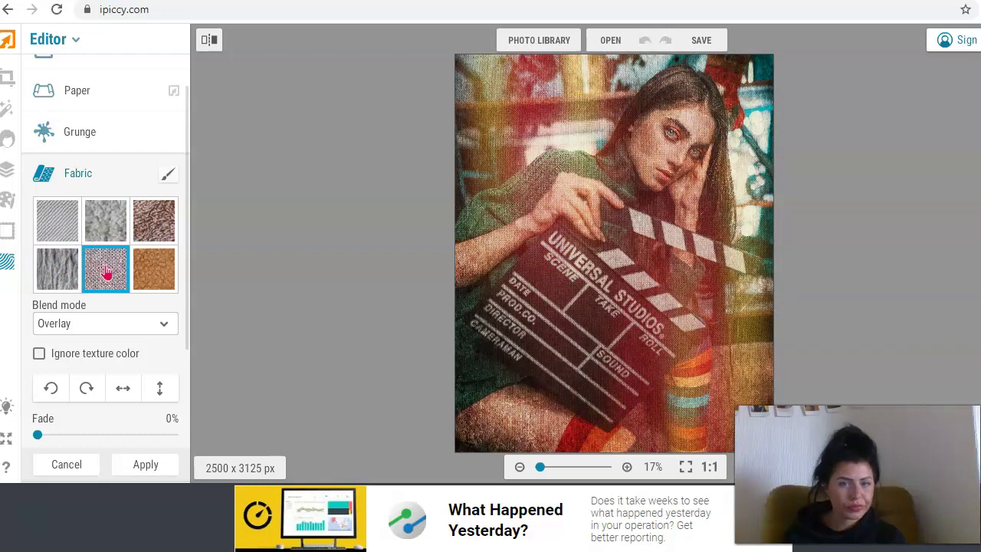
left_click_drag(37, 435, 69, 438)
left_click(144, 465)
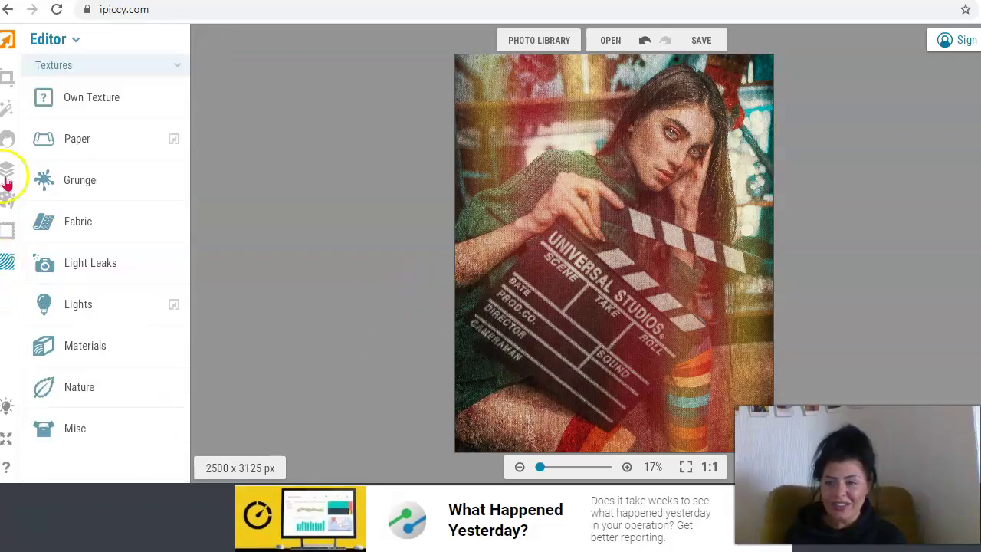
Return to Basic tools and choose SAVE > My computer to bring up the Save image dialog
left_click(11, 78)
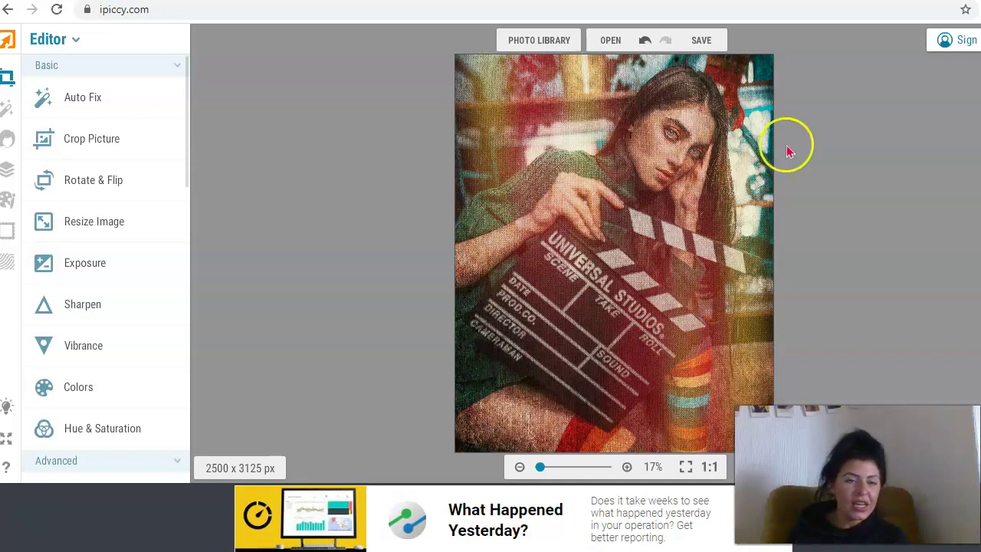
left_click(702, 40)
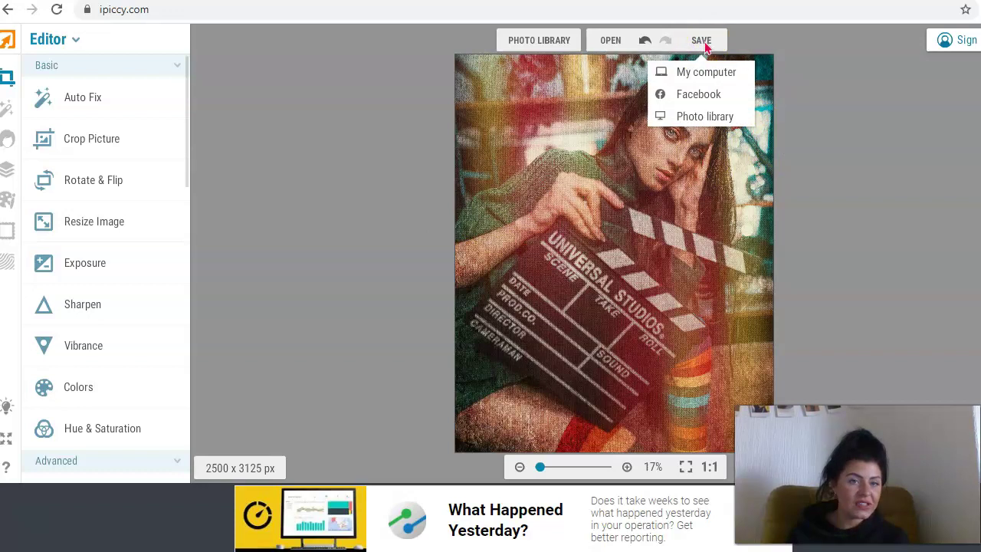
left_click(705, 72)
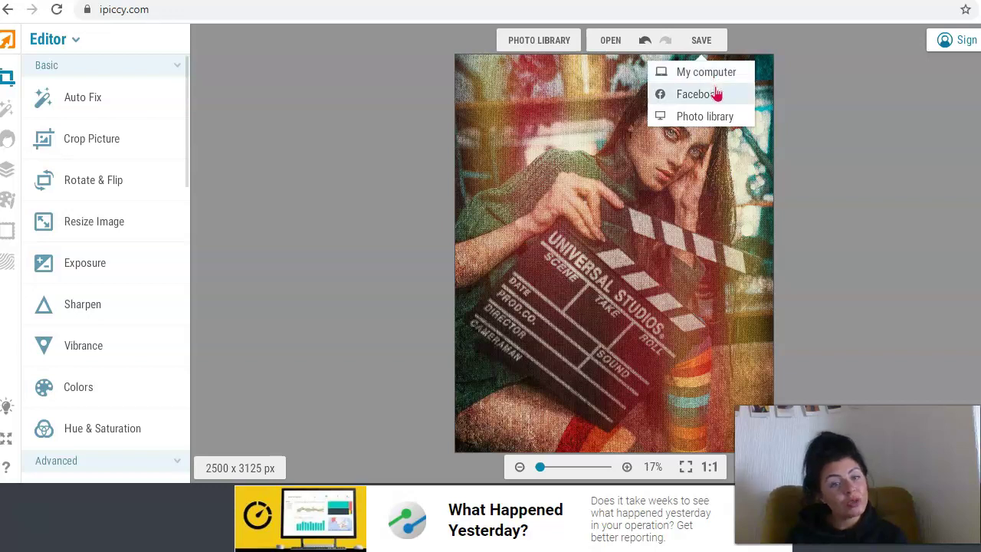
left_click(717, 95)
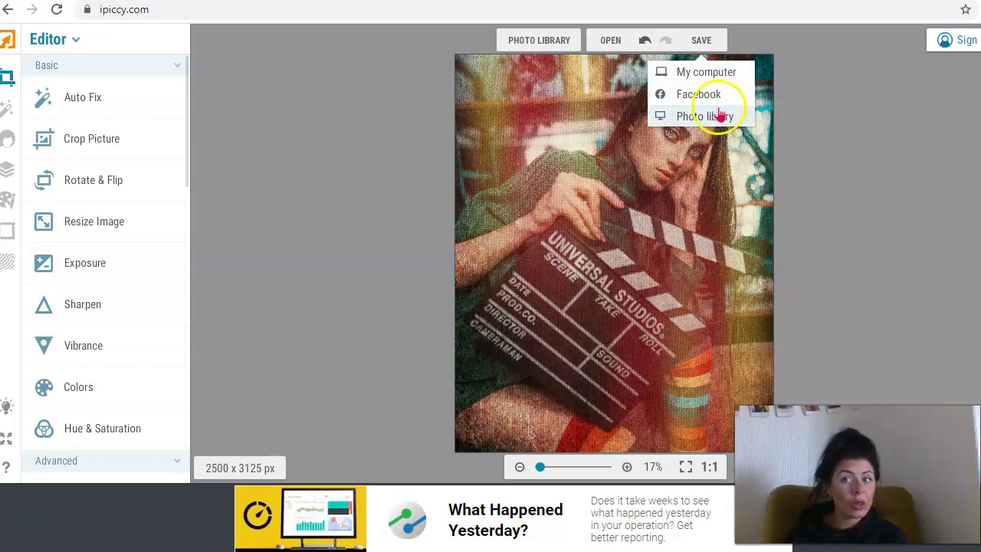
left_click(721, 72)
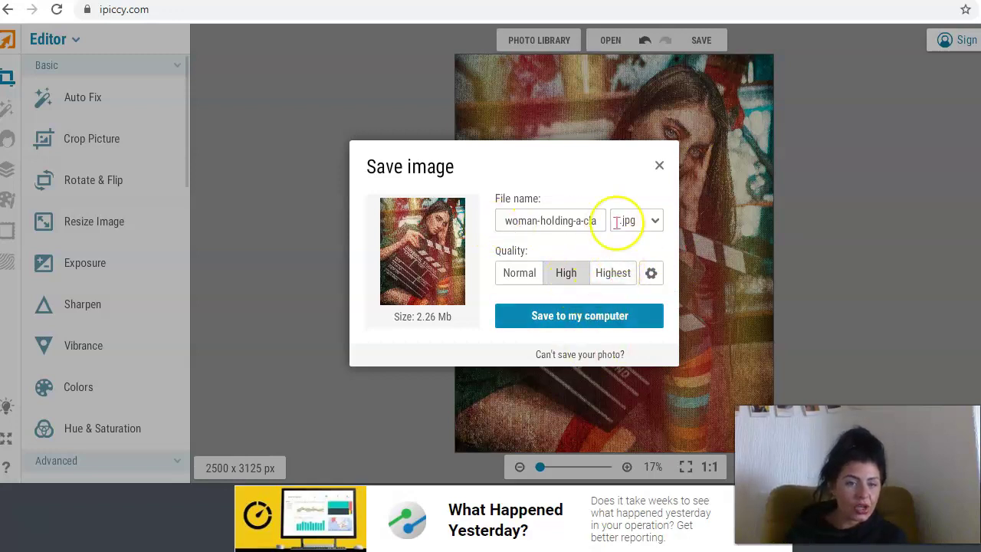
Change the save format from .jpg to .png, raising the estimated size to 22.78 Mb
left_click(645, 224)
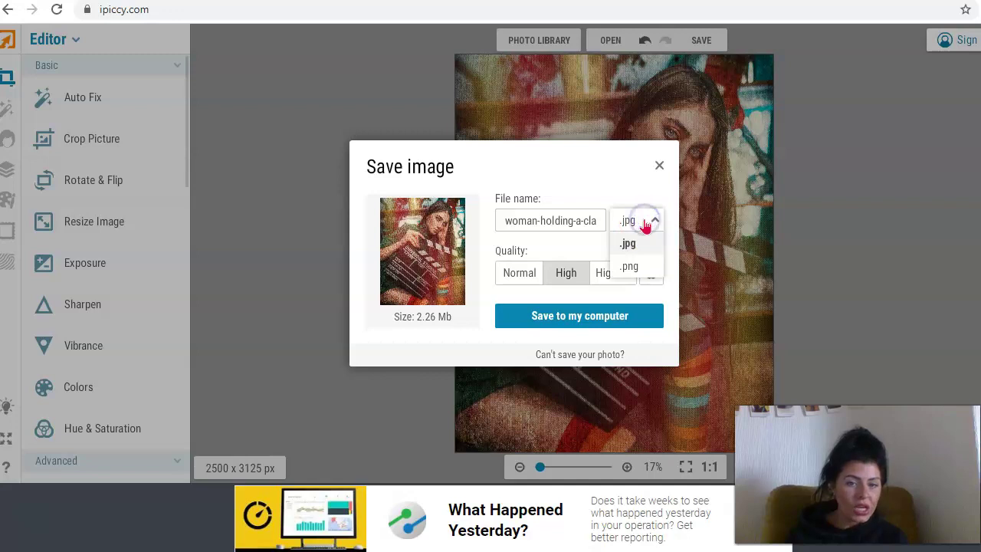
left_click(629, 266)
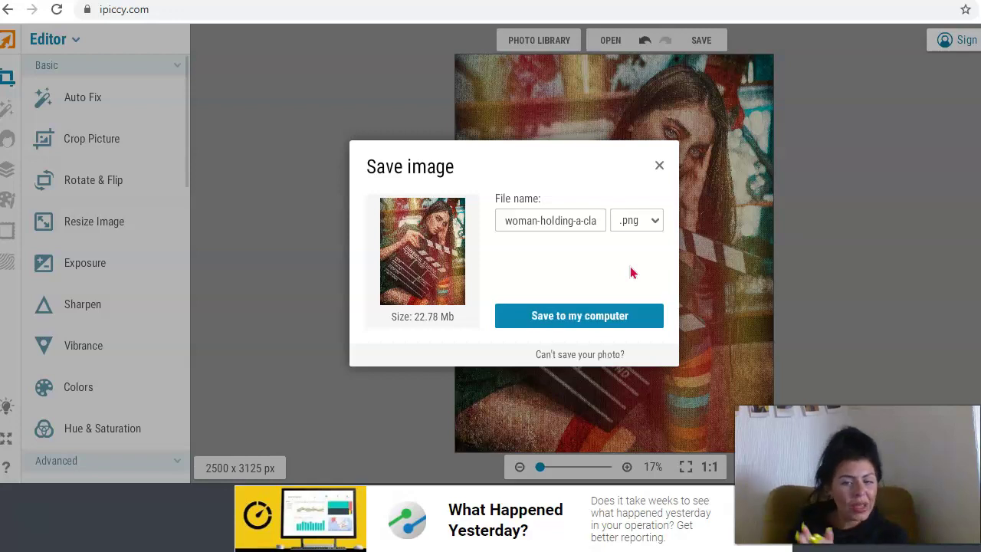
Save the textured clapperboard image to the computer as a PNG named 'edited'
left_click(613, 318)
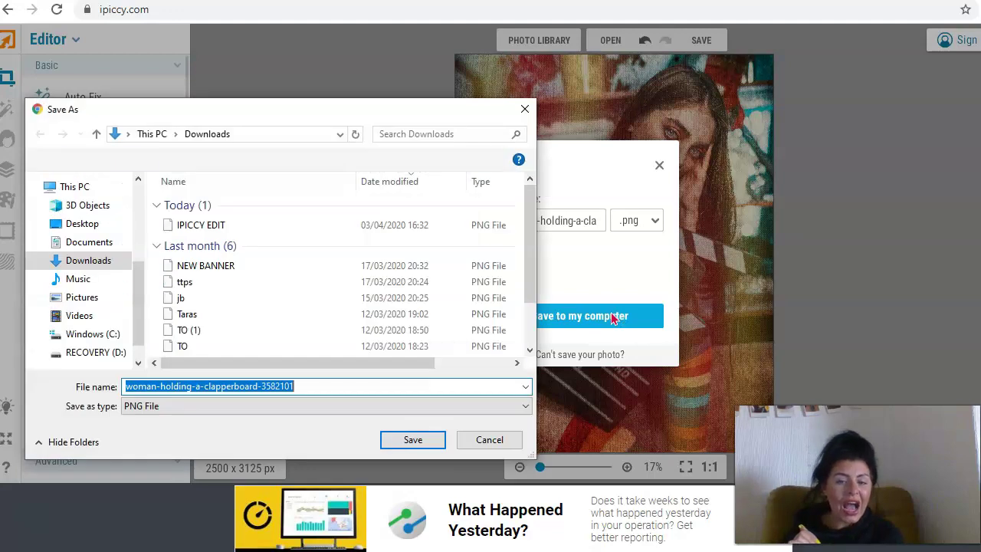
type("edit")
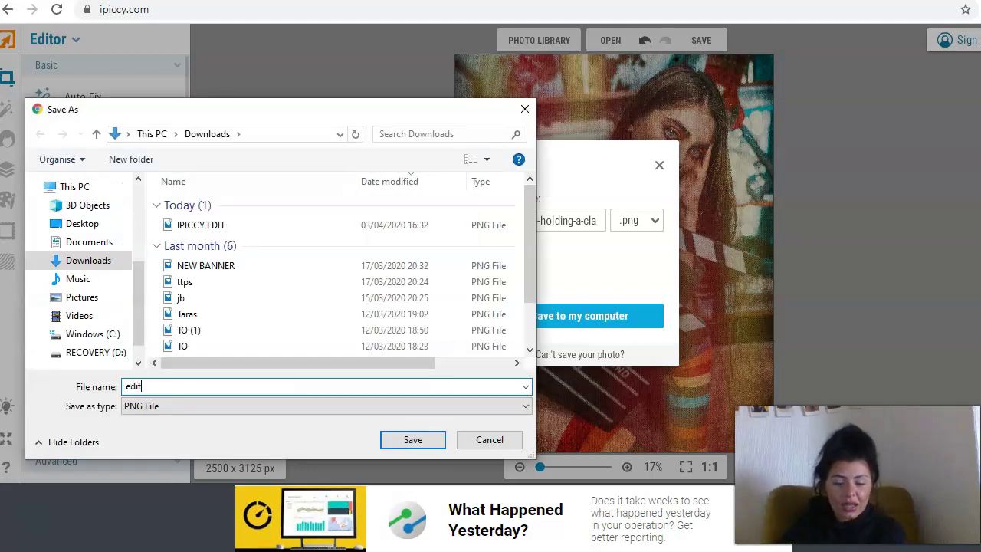
type("ed")
key("Return")
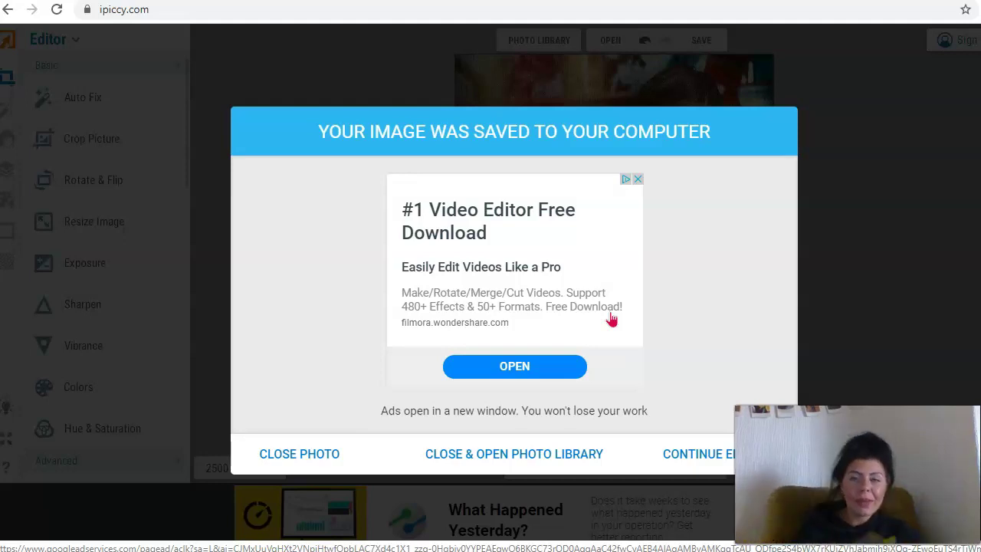
Open 'edited' from File Explorer's Quick access recent files to view the finished photo
mouse_move(499, 545)
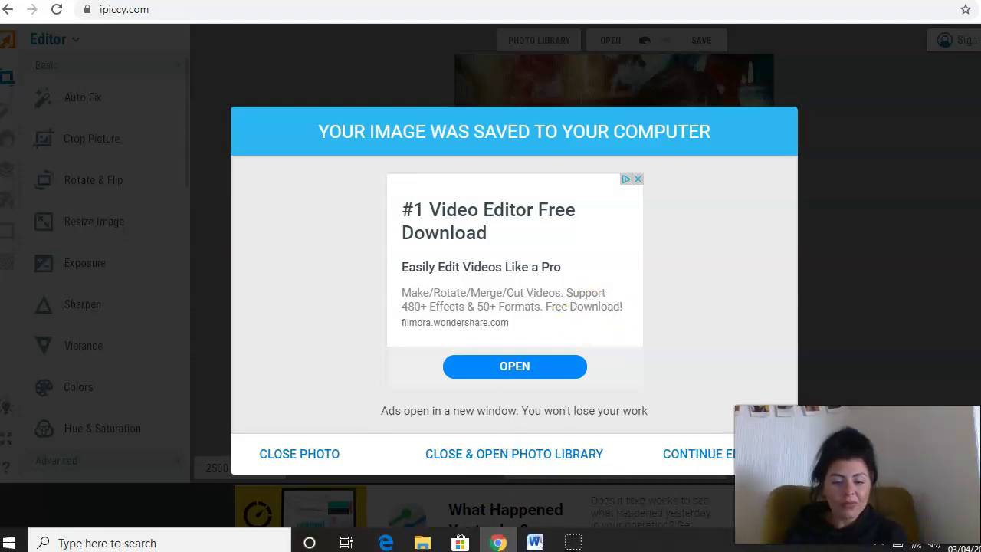
left_click(423, 543)
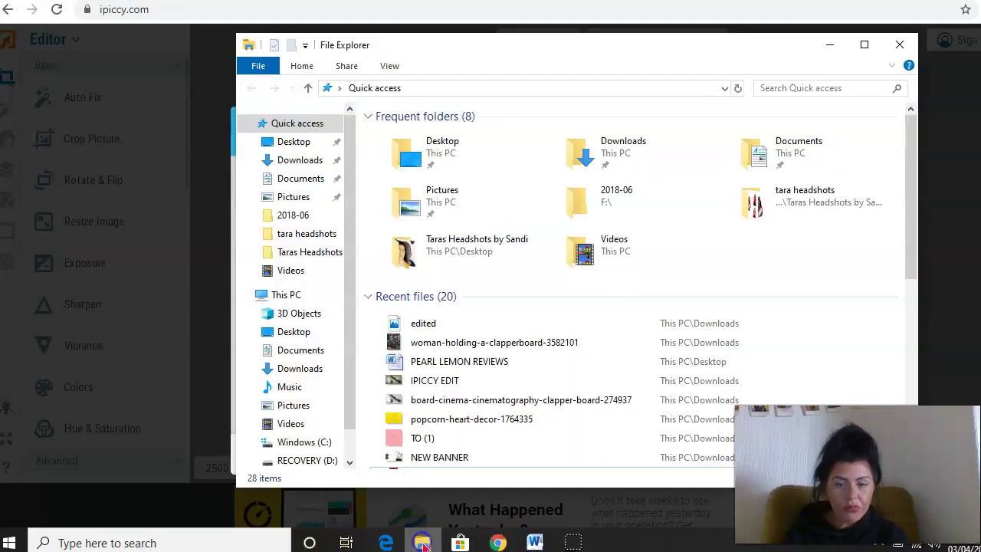
double_click(438, 324)
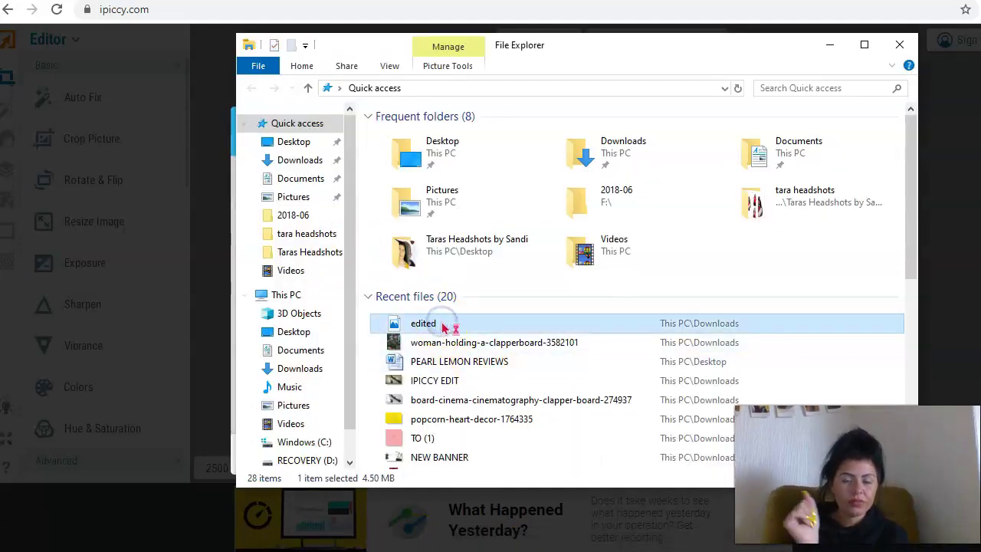